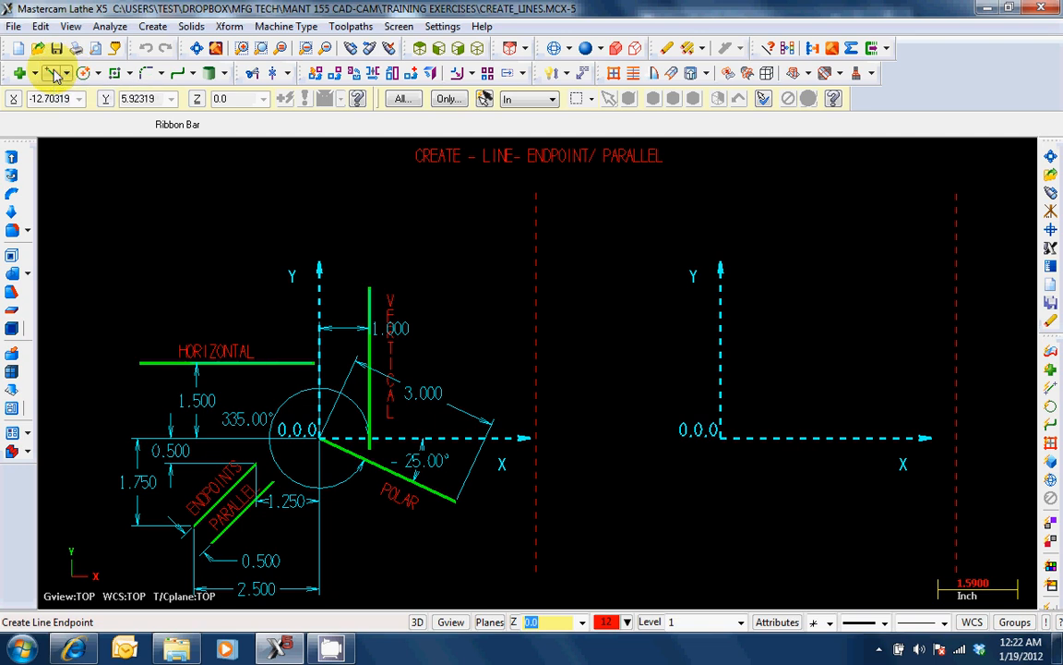
Draw an endpoint line from the origin of the empty XY axes with a length of 3 and an angle of 335 degrees.
{"action": "left_click", "coordinate": [54, 73]}
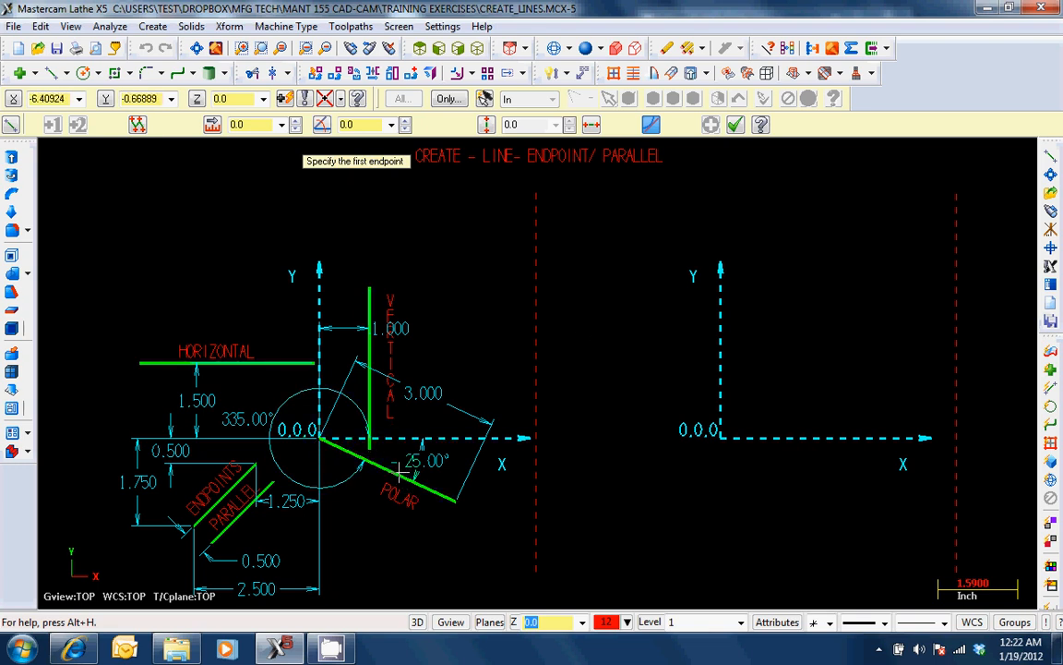
{"action": "left_click", "coordinate": [721, 441]}
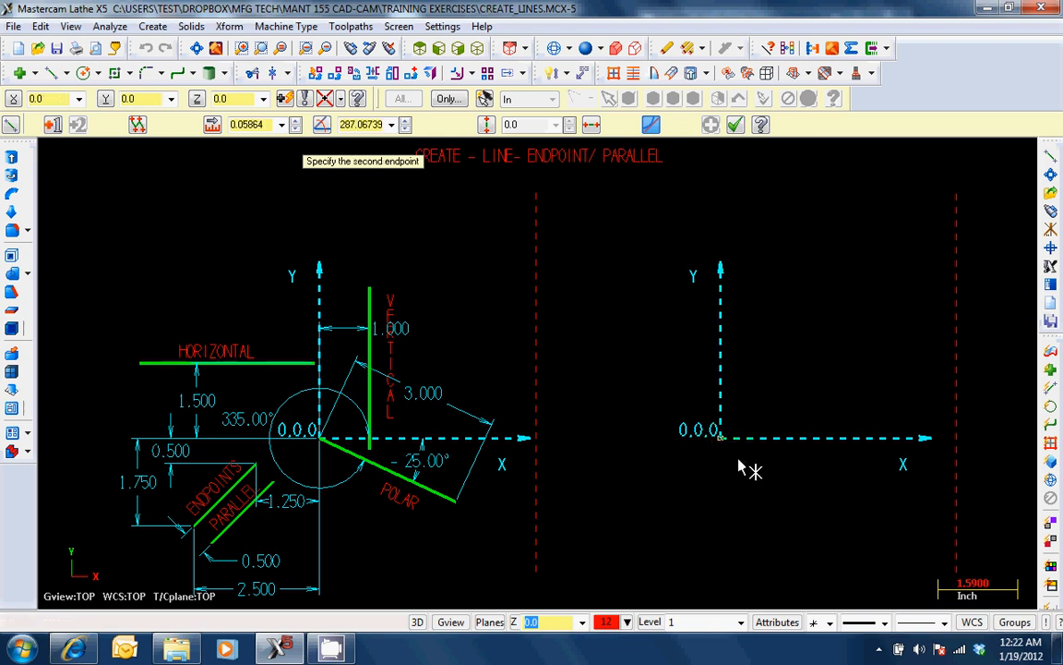
{"action": "left_click", "coordinate": [848, 515]}
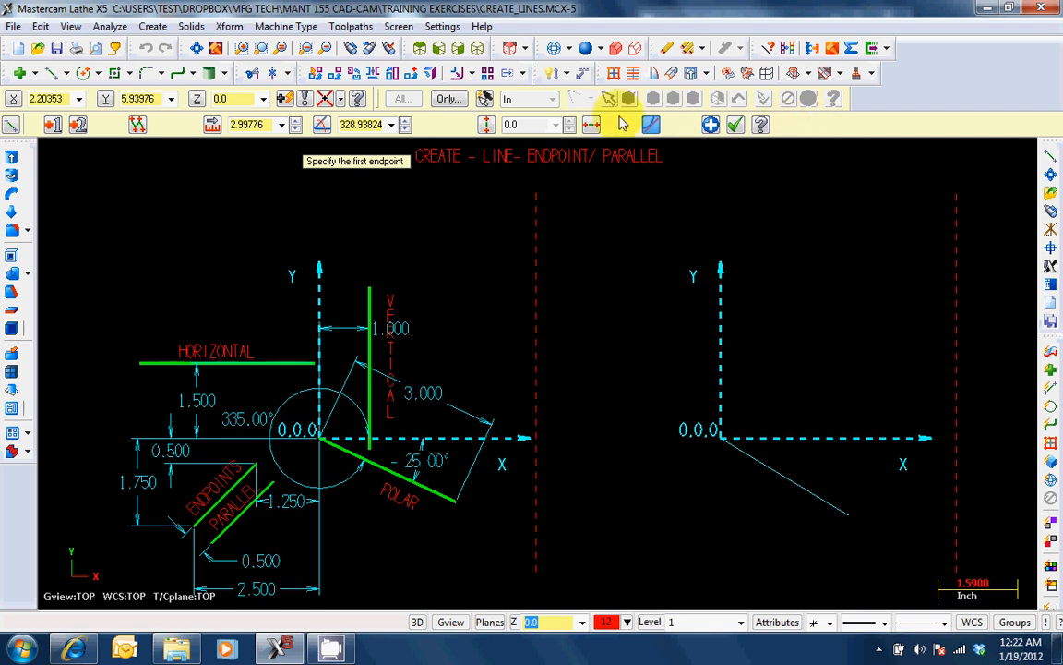
{"action": "left_click", "coordinate": [264, 125]}
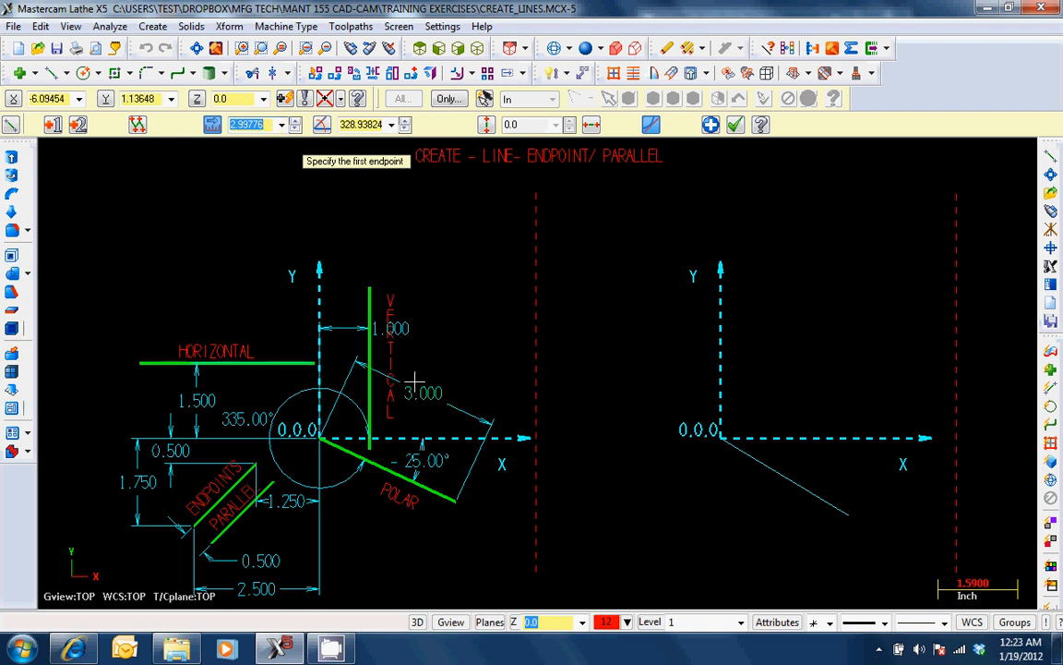
{"action": "type", "text": "3"}
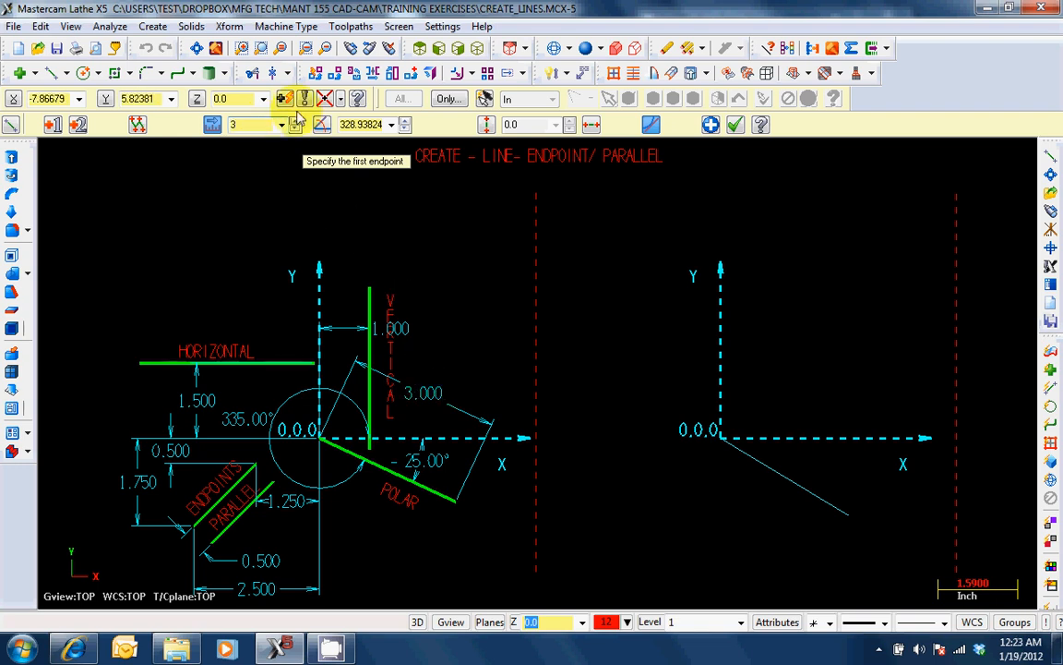
{"action": "left_click", "coordinate": [360, 124]}
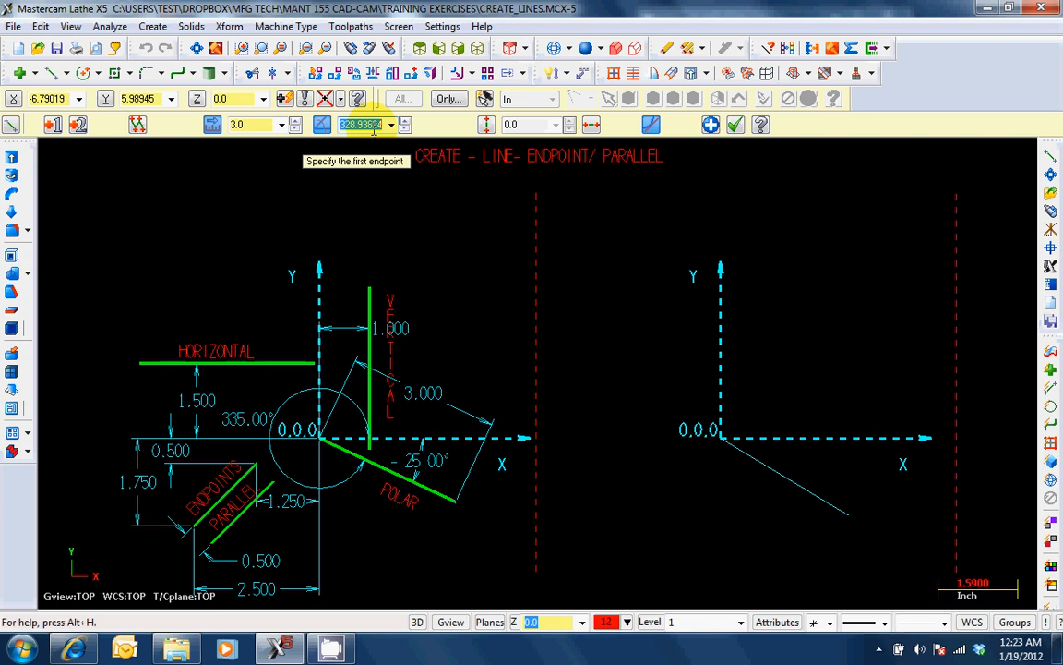
{"action": "type", "text": "335"}
{"action": "left_click", "coordinate": [371, 128]}
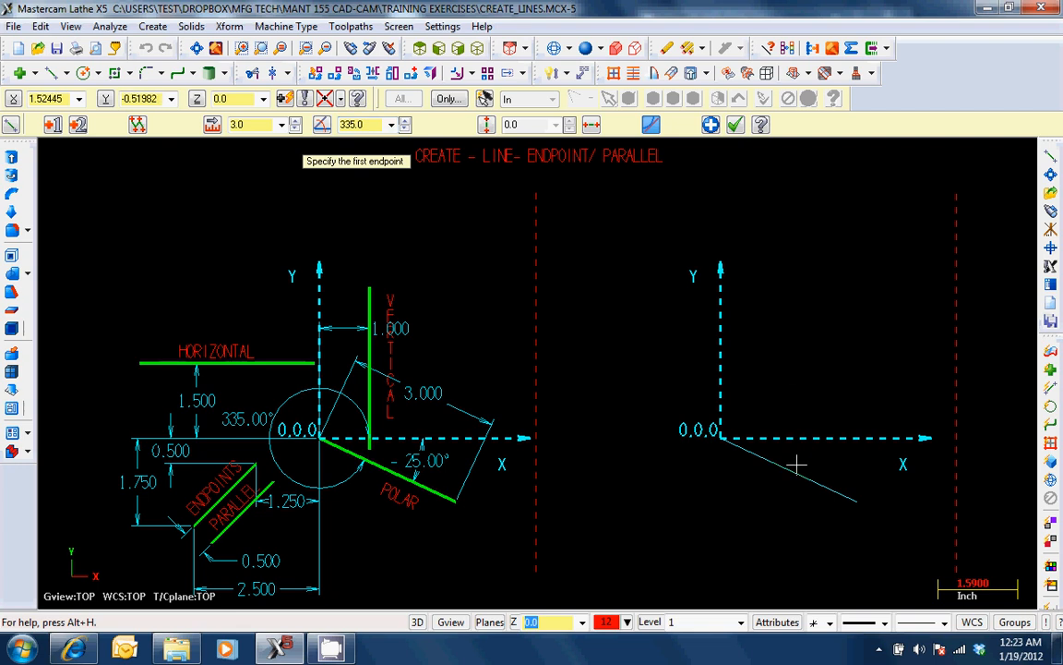
Set the polar line's angle to -25 degrees, apply it and finish the line command.
{"action": "left_click", "coordinate": [371, 124]}
{"action": "type", "text": "-25"}
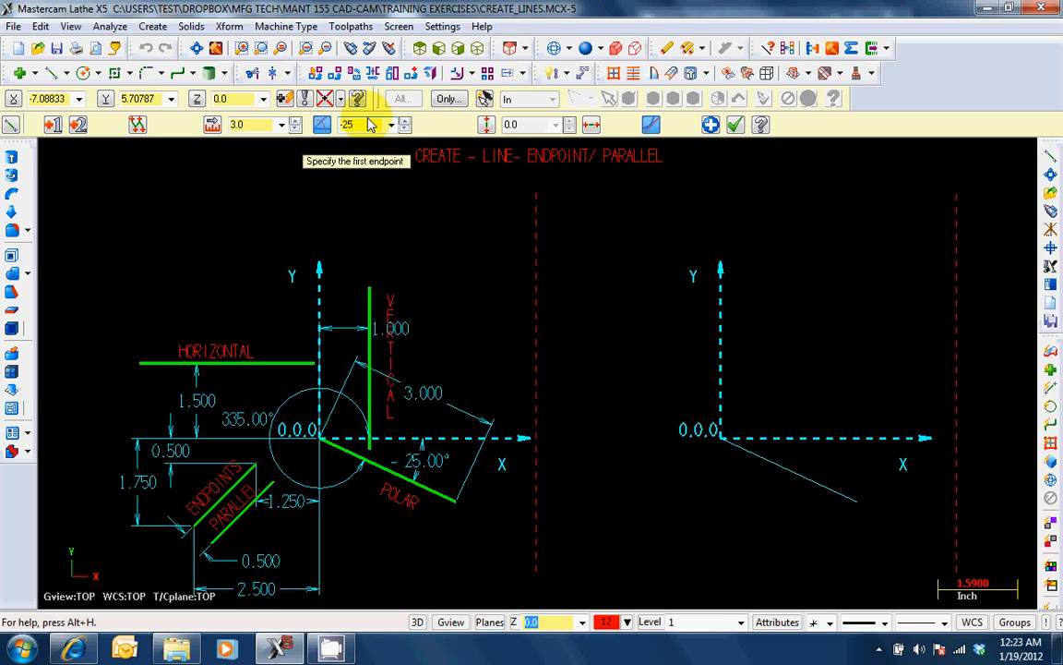
{"action": "left_click", "coordinate": [368, 118]}
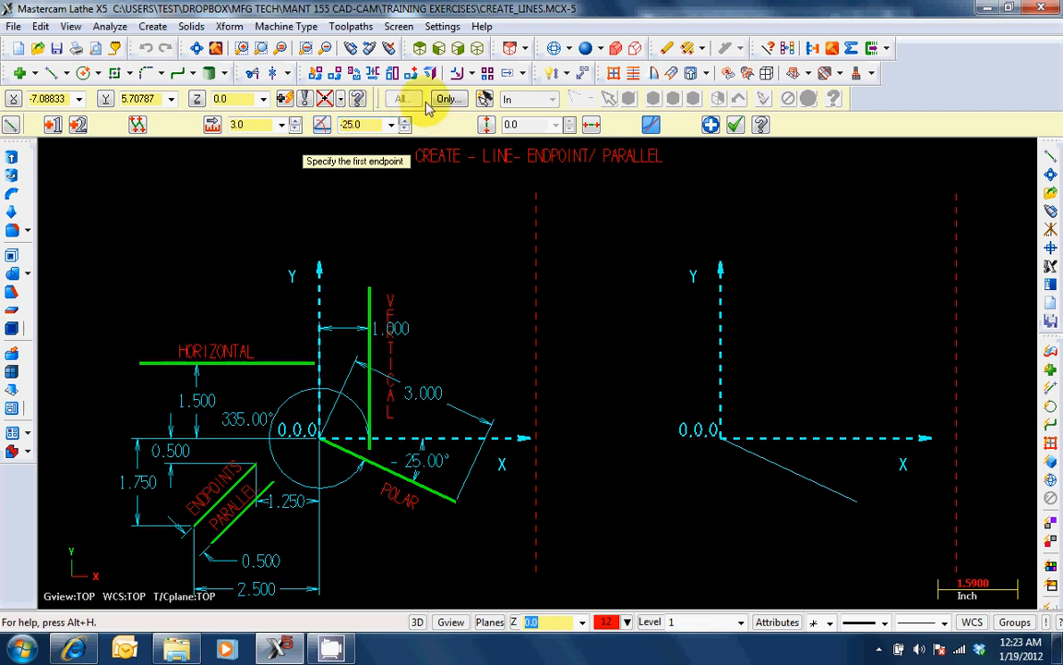
{"action": "left_click", "coordinate": [711, 125]}
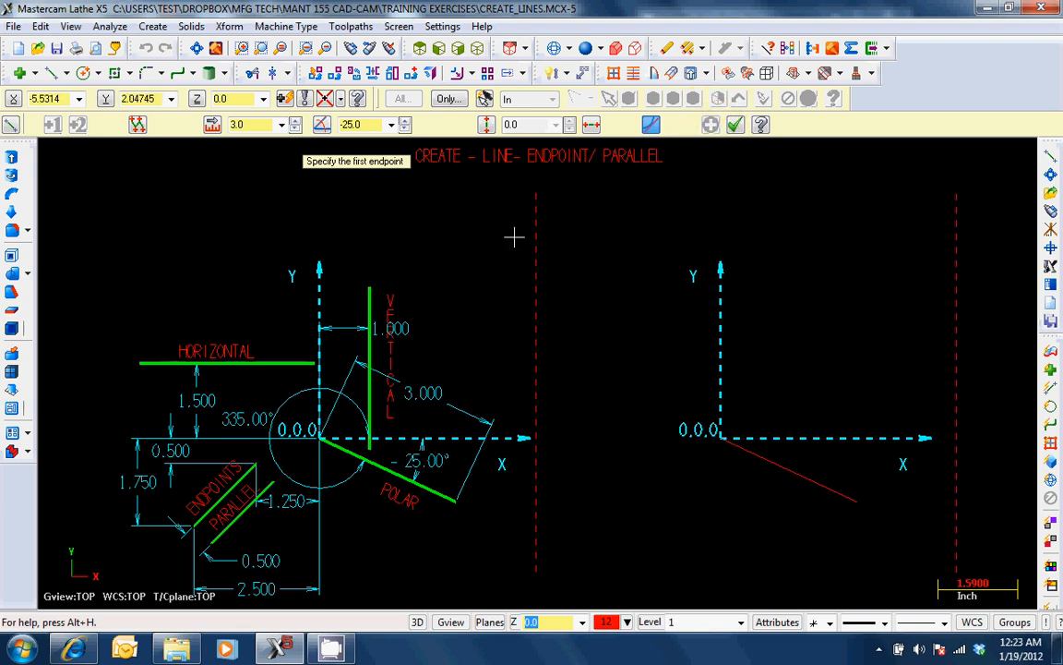
{"action": "left_click", "coordinate": [734, 124]}
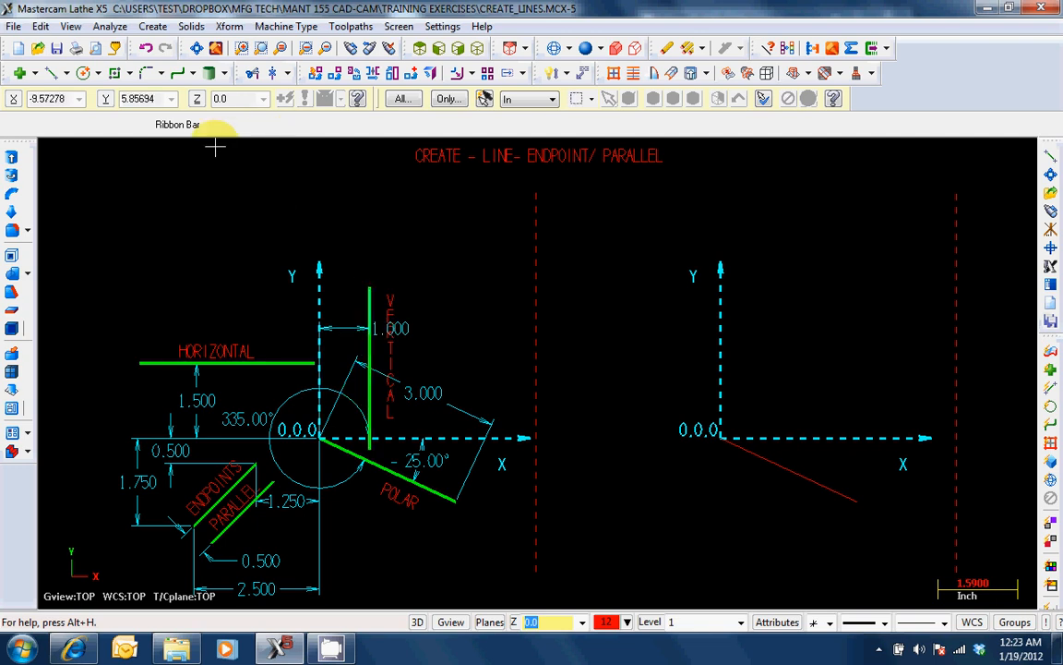
Draw a vertical line about 3.59 inches long that crosses the X axis, with its X coordinate set to 1.
{"action": "left_click", "coordinate": [50, 72]}
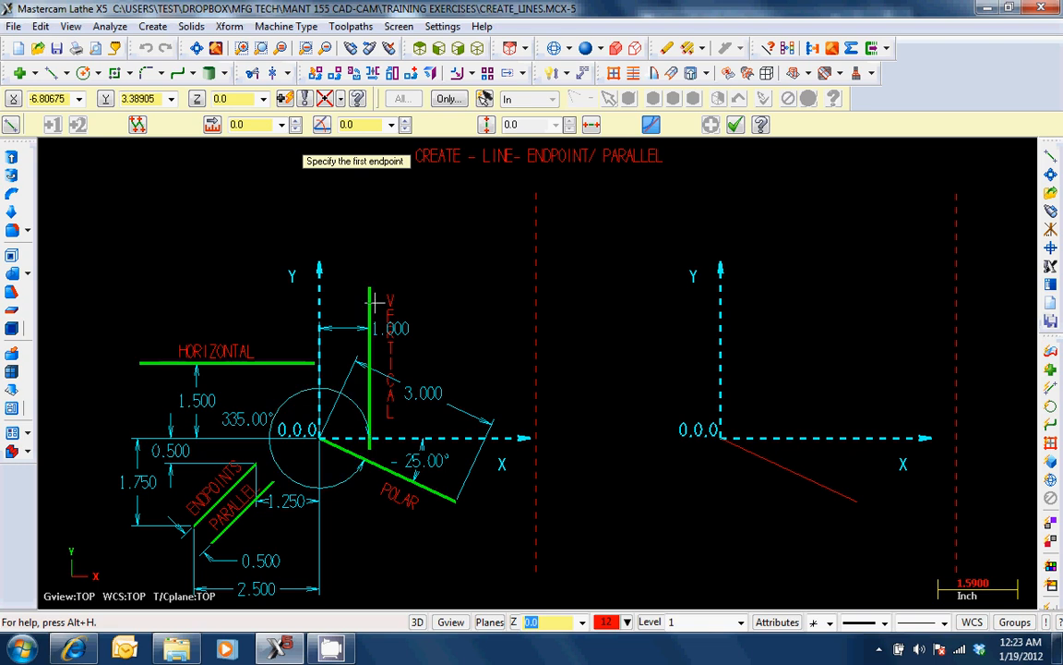
{"action": "left_click", "coordinate": [486, 127]}
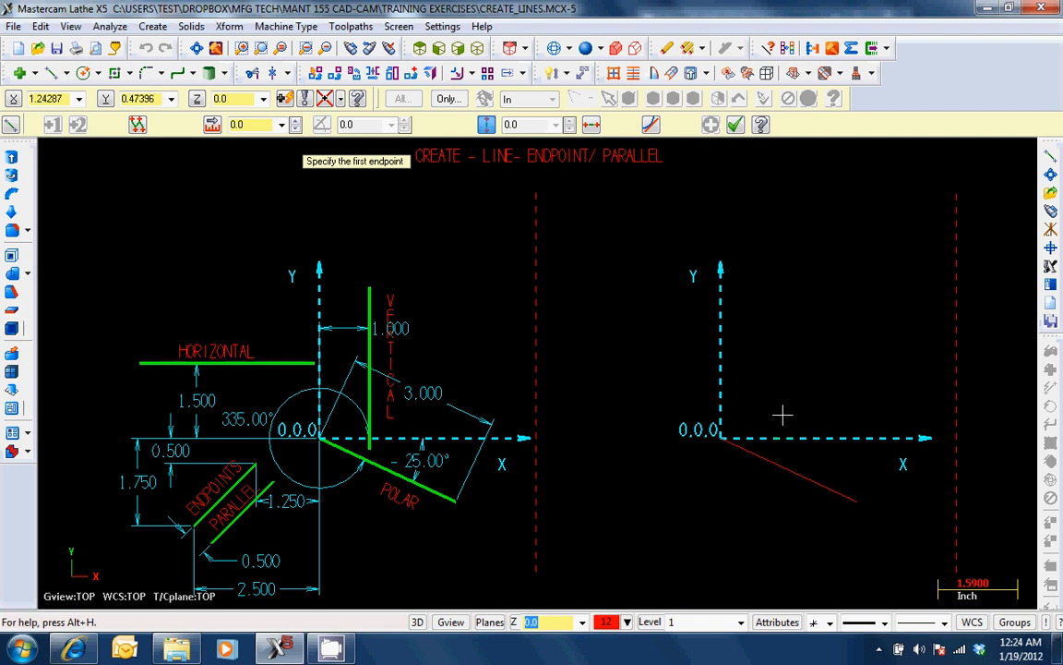
{"action": "left_click", "coordinate": [818, 455]}
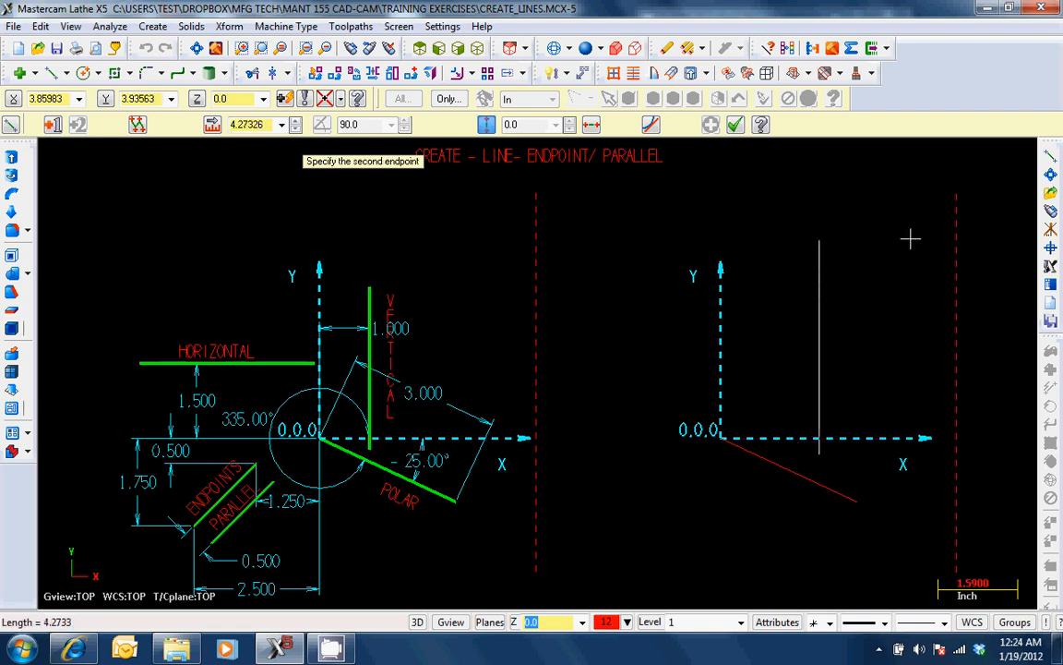
{"action": "left_click", "coordinate": [771, 275]}
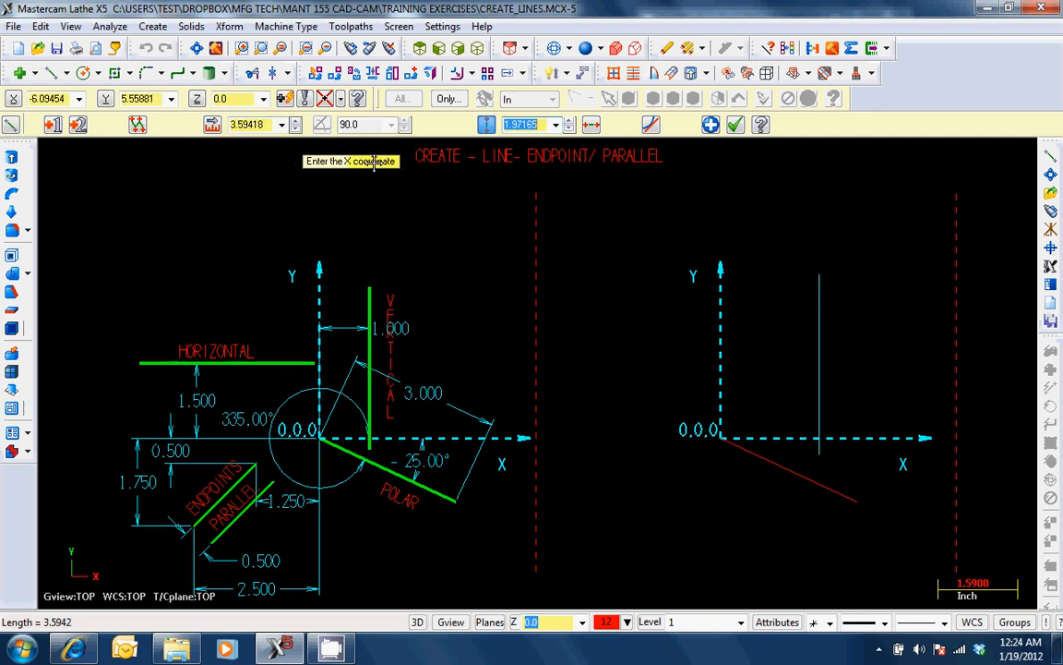
{"action": "left_click", "coordinate": [533, 125]}
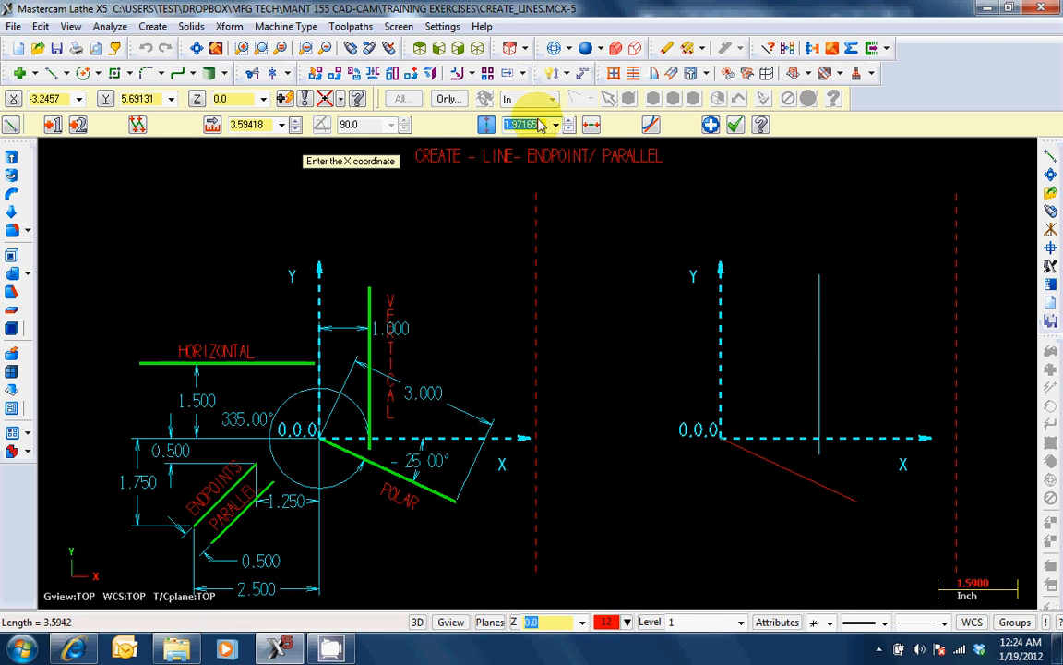
{"action": "type", "text": "1"}
{"action": "key", "text": "Return"}
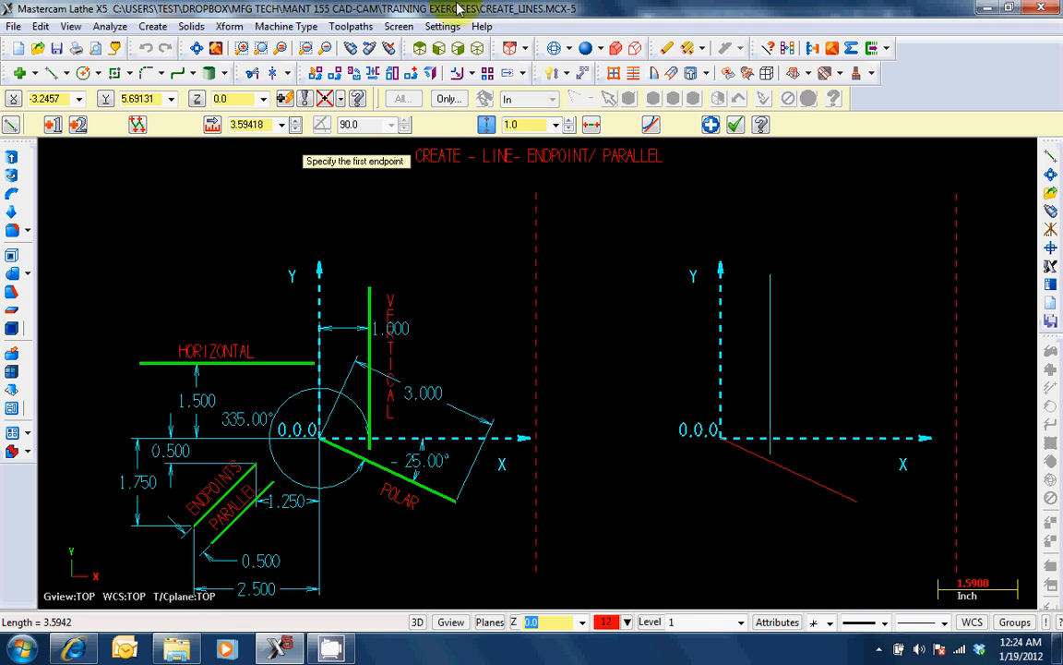
{"action": "left_click", "coordinate": [710, 126]}
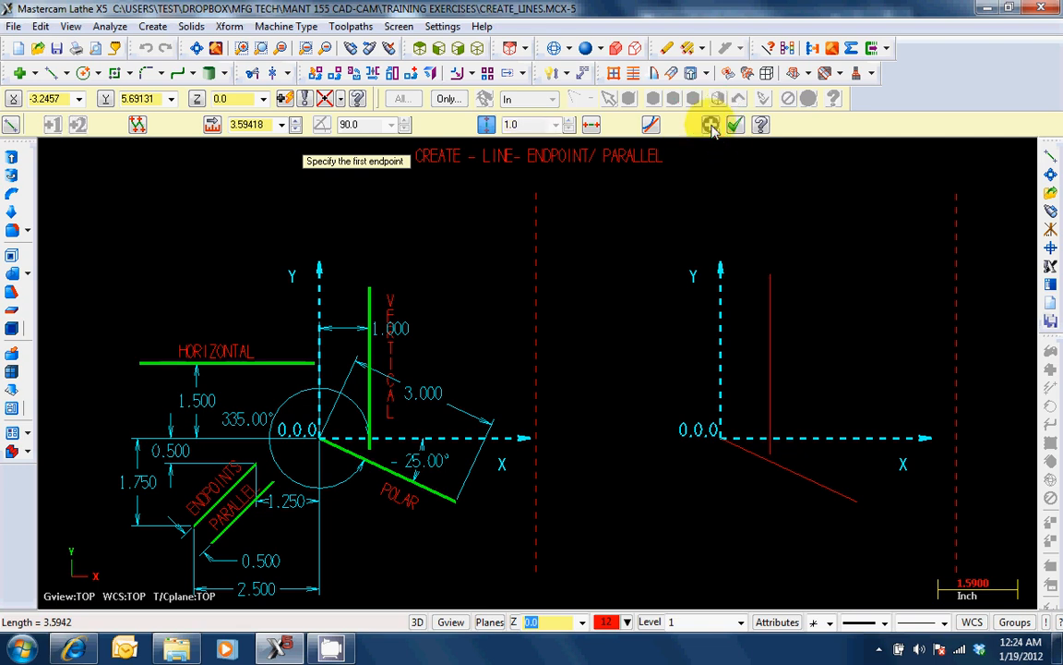
Draw a horizontal line about 2.34 inches long in the upper-left quadrant, with its Y coordinate set to 1.5.
{"action": "left_click", "coordinate": [591, 124]}
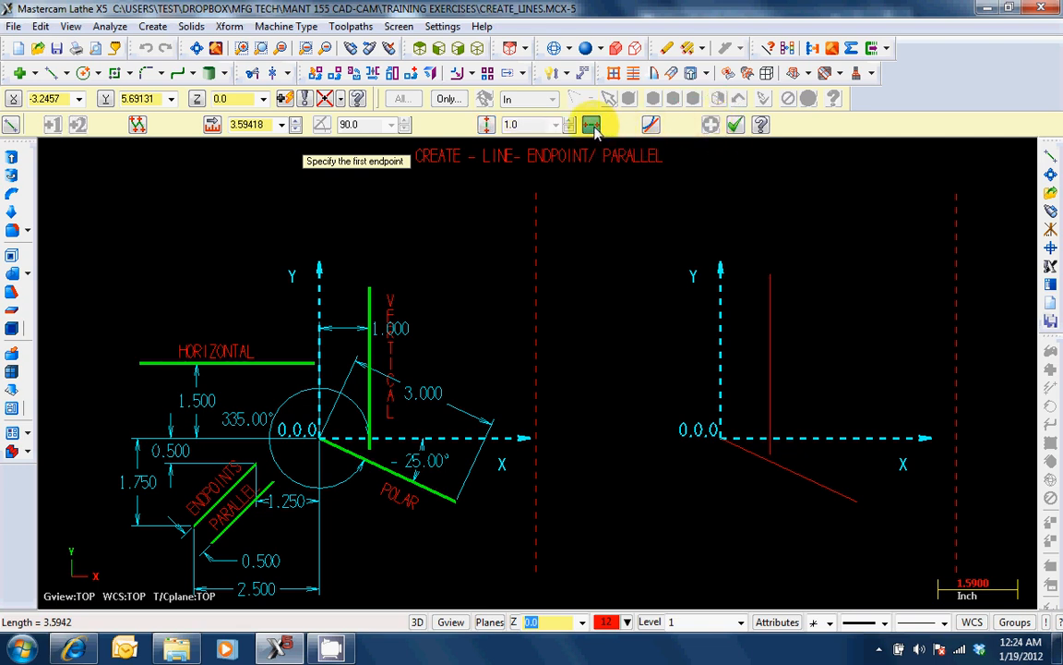
{"action": "left_click", "coordinate": [594, 350]}
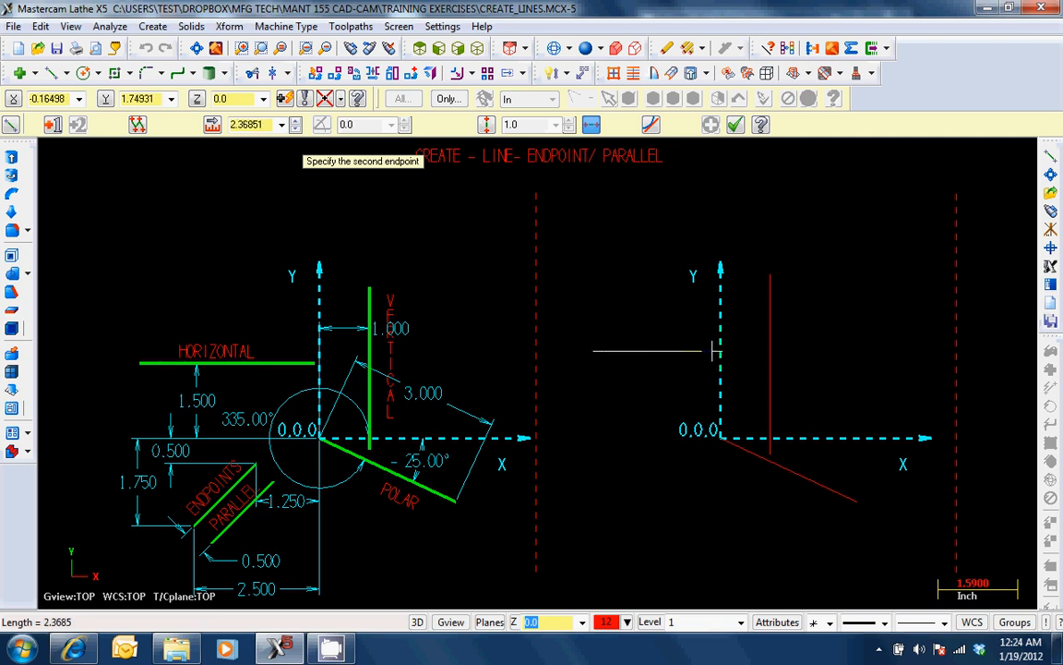
{"action": "left_click", "coordinate": [711, 351]}
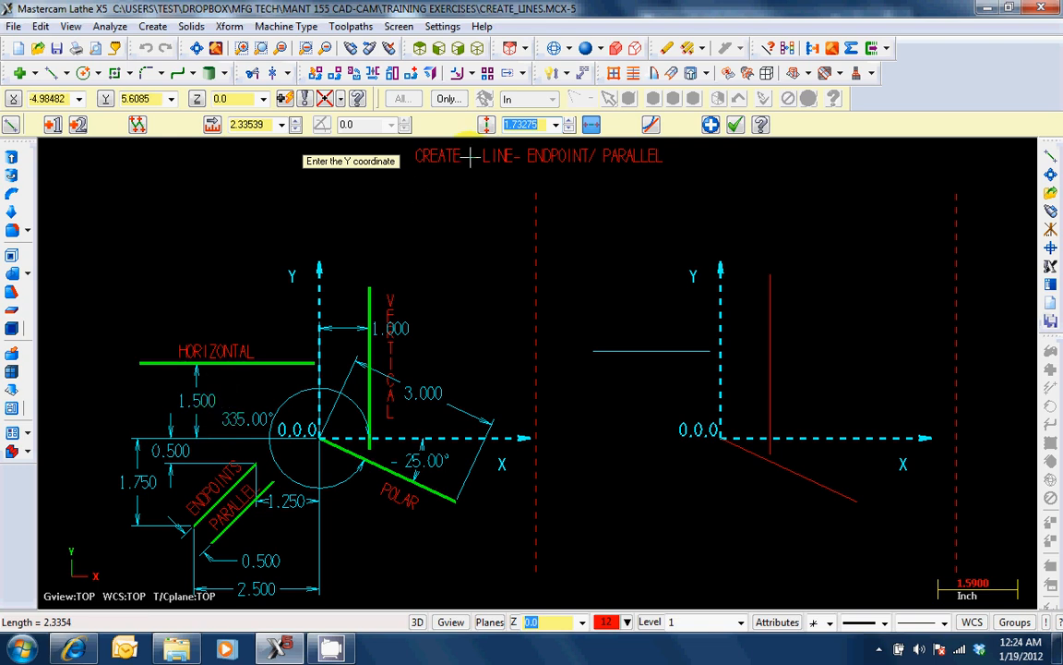
{"action": "type", "text": "1.5"}
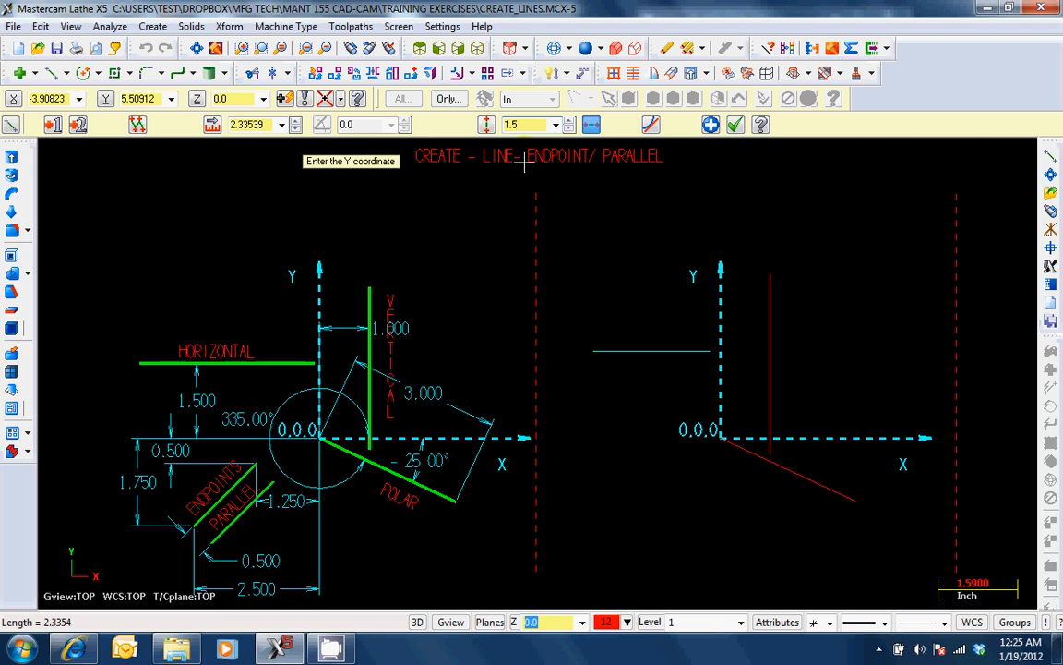
{"action": "key", "text": "Return"}
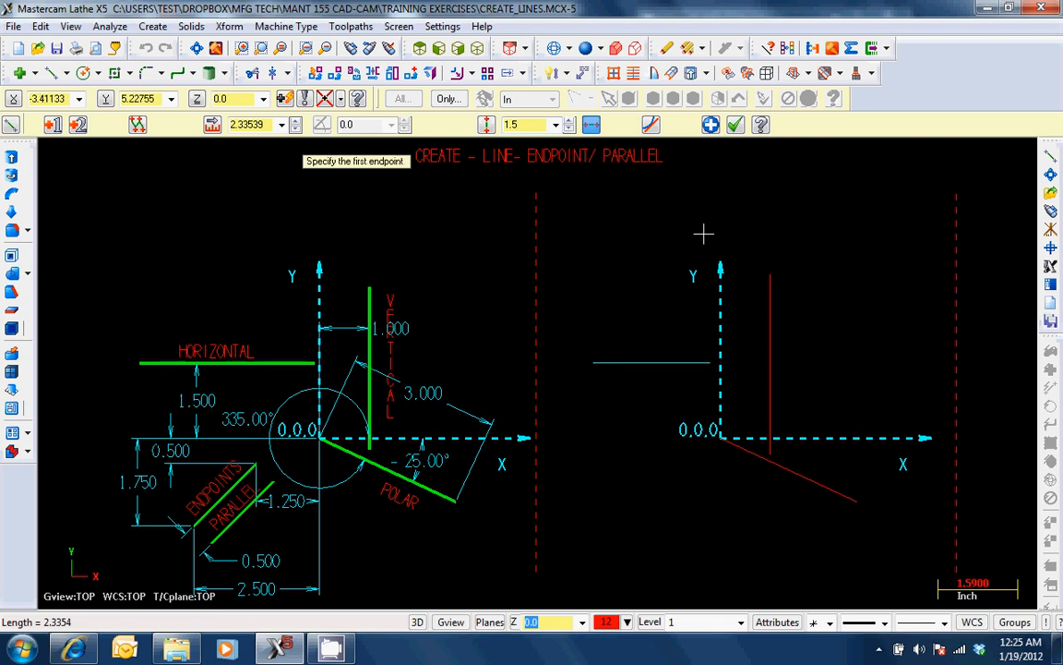
{"action": "left_click", "coordinate": [710, 126]}
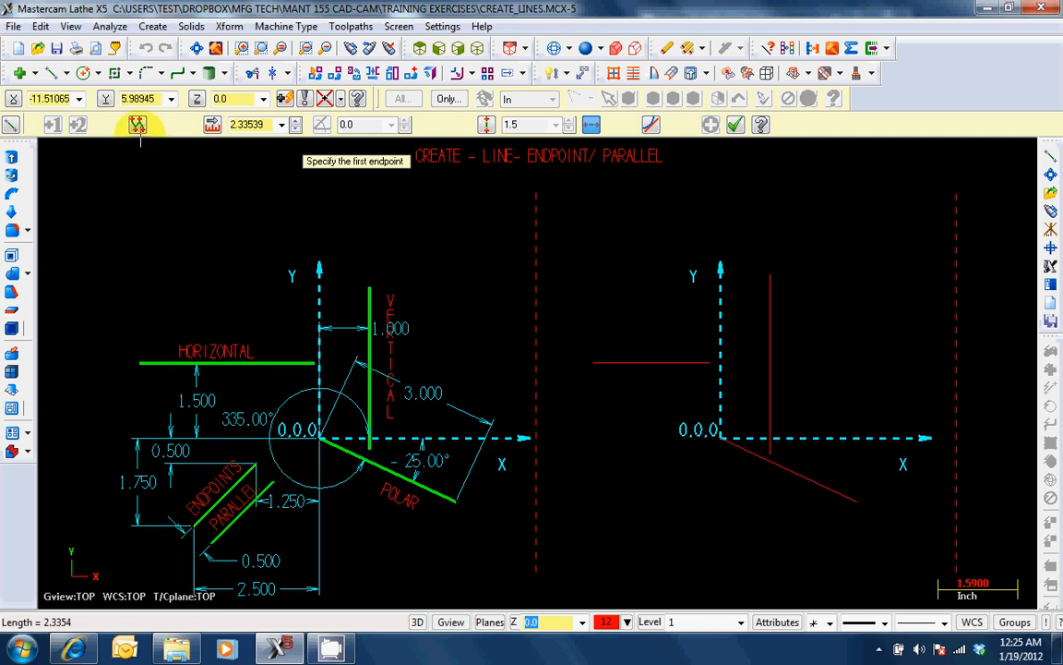
Place the first endpoint of a new line without horizontal constraint at X -2.5, Y -1.75.
{"action": "left_click", "coordinate": [53, 98]}
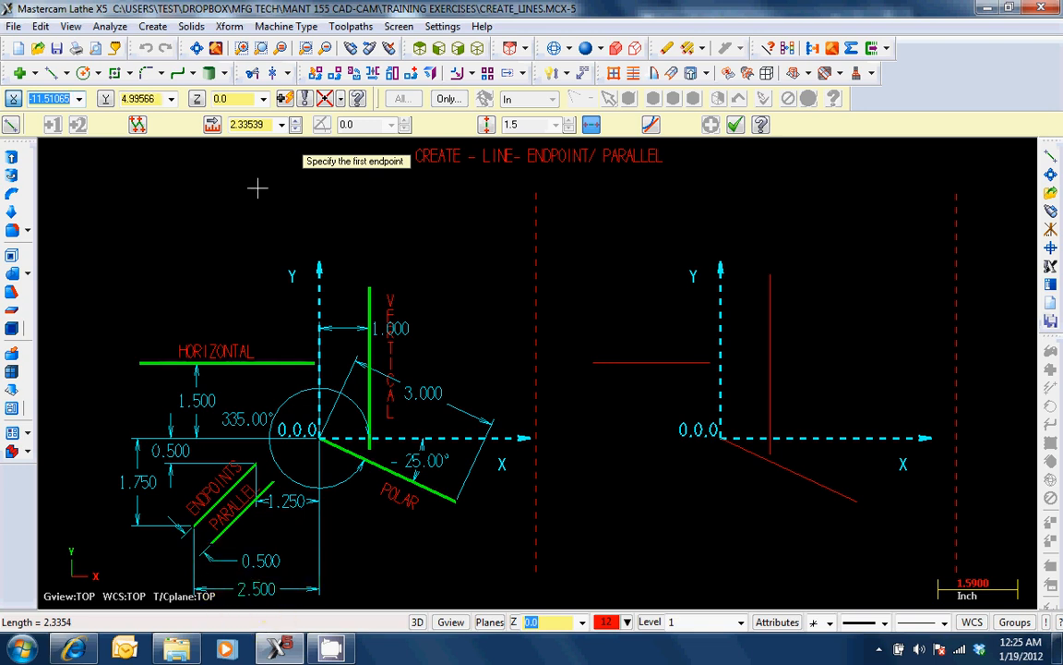
{"action": "key", "text": "BackSpace"}
{"action": "key", "text": "Tab"}
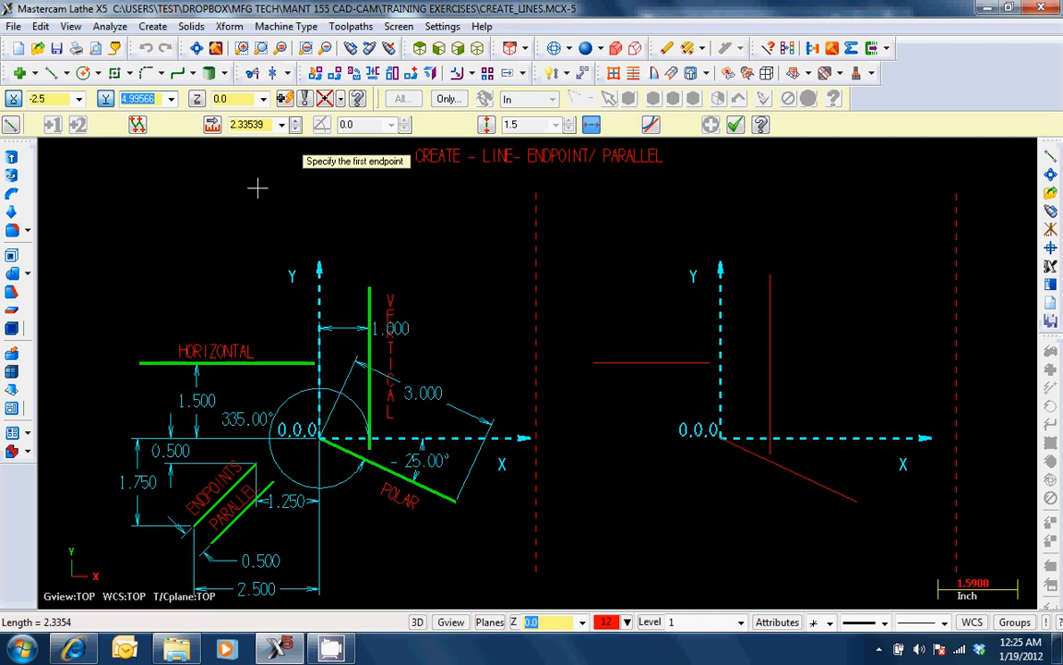
{"action": "key", "text": "BackSpace"}
{"action": "key", "text": "Tab"}
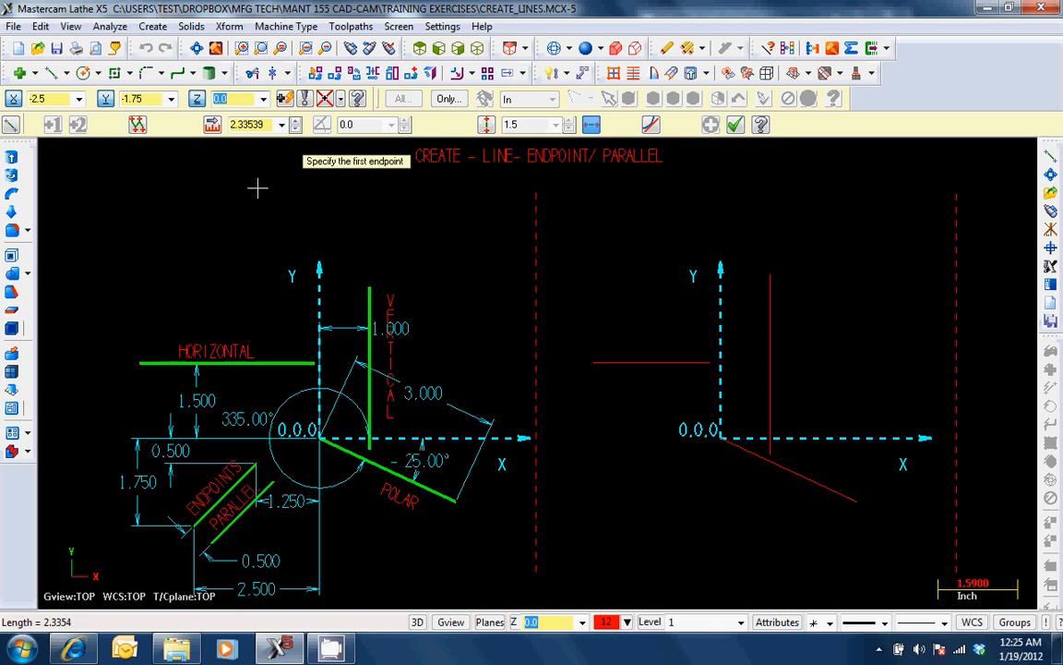
{"action": "left_click", "coordinate": [257, 189]}
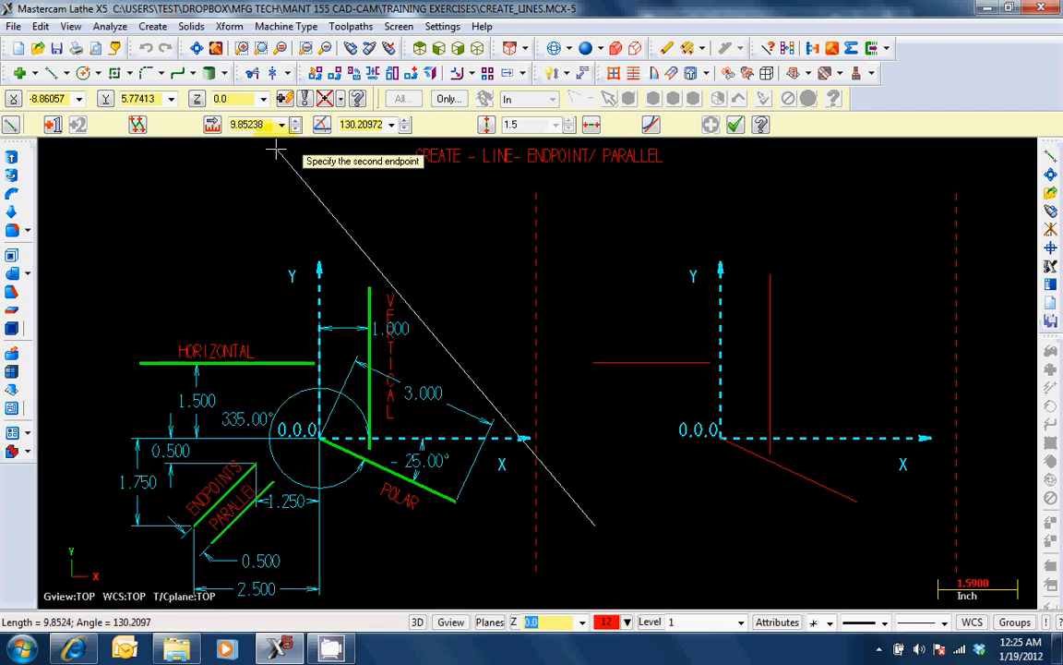
Place the line's second endpoint at X -1.25, Y -0.5, Z 0 and finish the line command.
{"action": "left_click", "coordinate": [48, 96]}
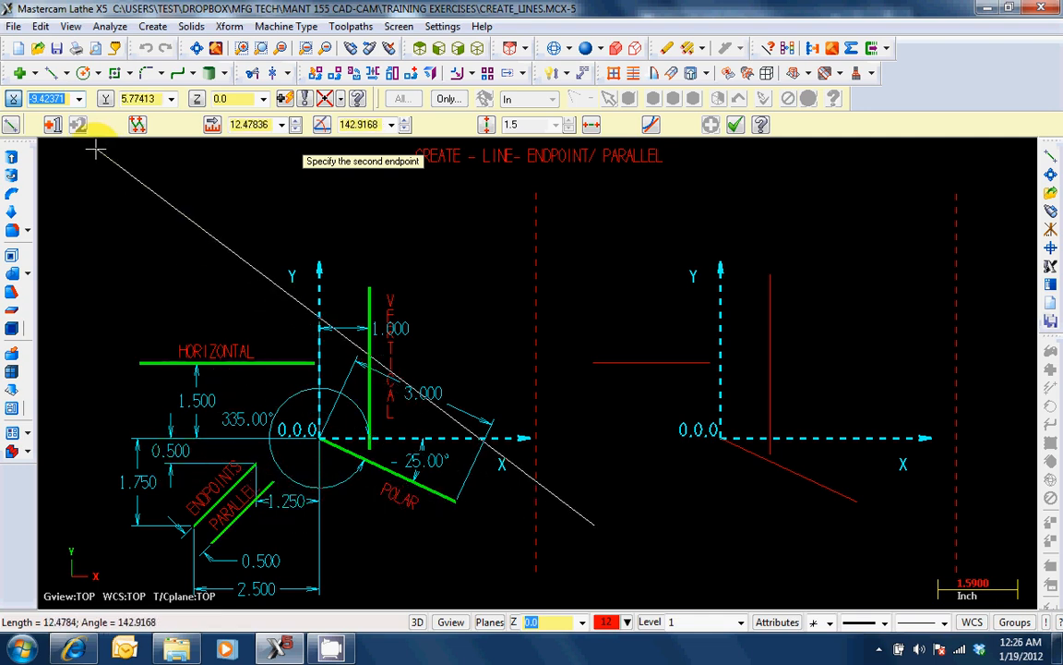
{"action": "type", "text": "-1.25"}
{"action": "key", "text": "Tab"}
{"action": "key", "text": "BackSpace"}
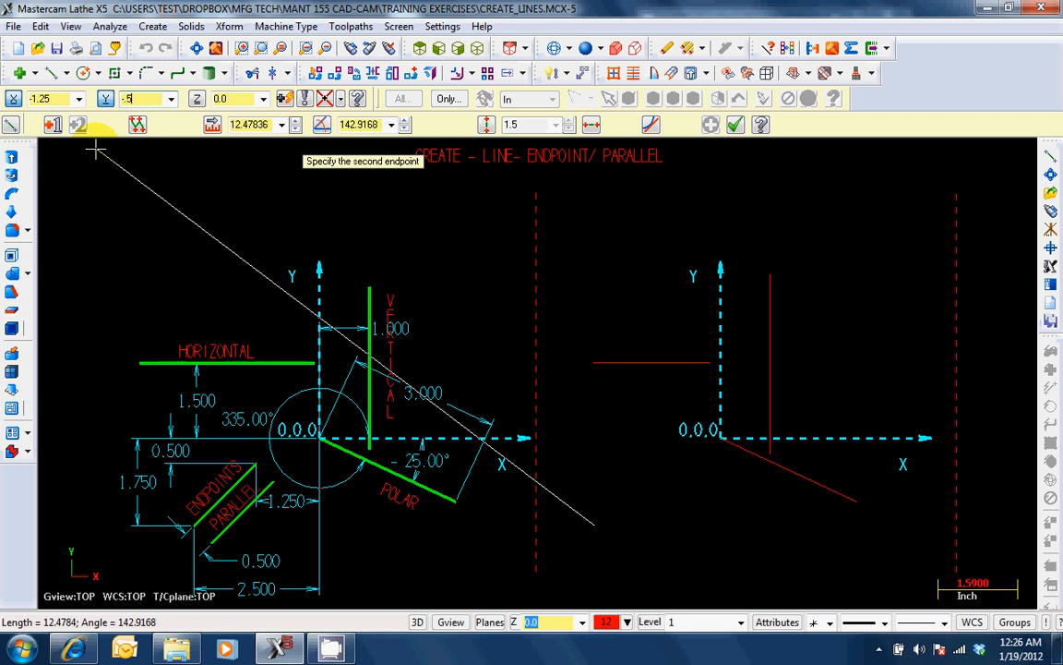
{"action": "key", "text": "Tab"}
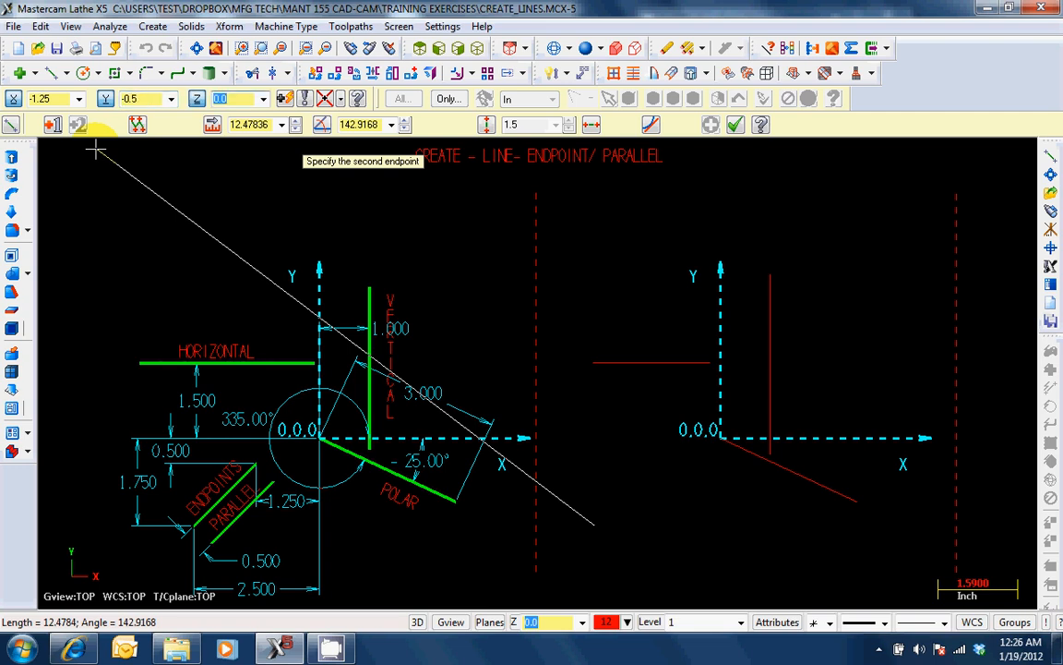
{"action": "key", "text": "Return"}
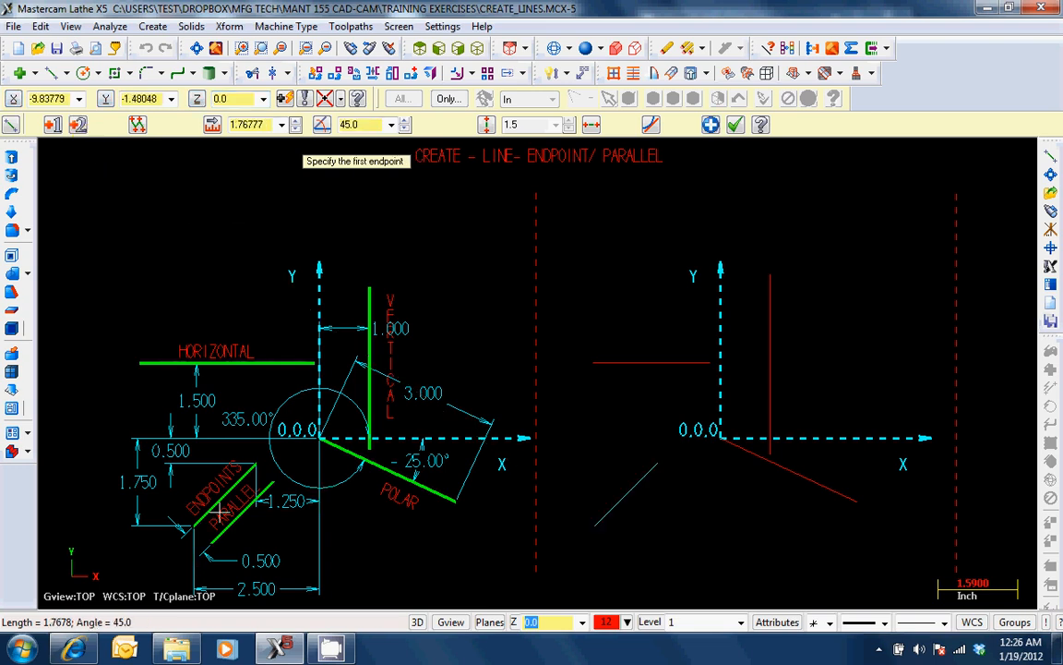
{"action": "left_click", "coordinate": [711, 125]}
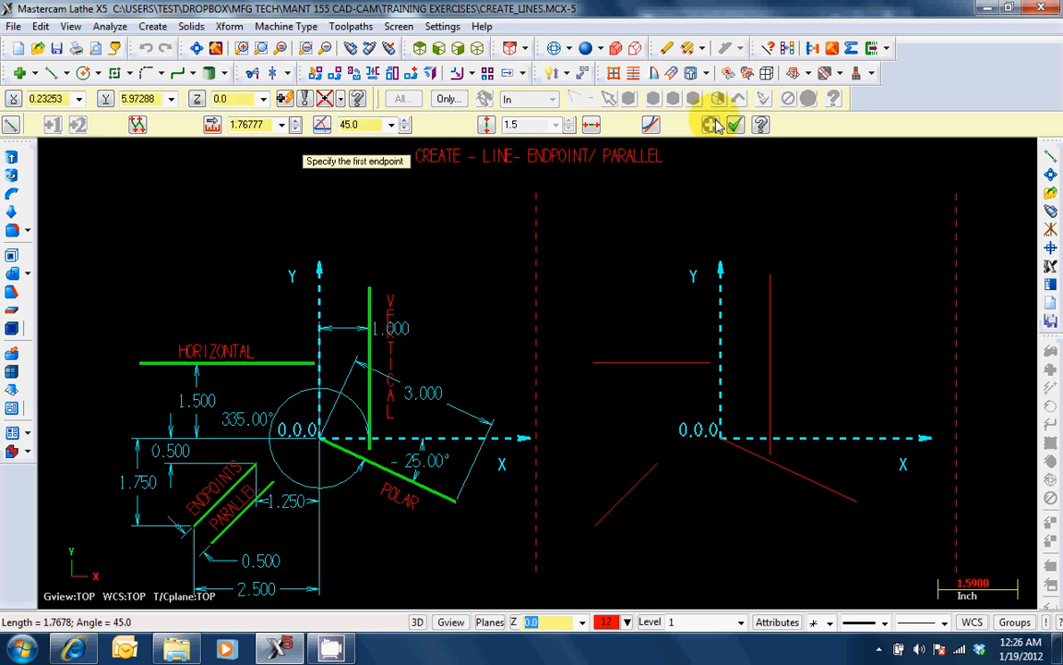
{"action": "left_click", "coordinate": [736, 126]}
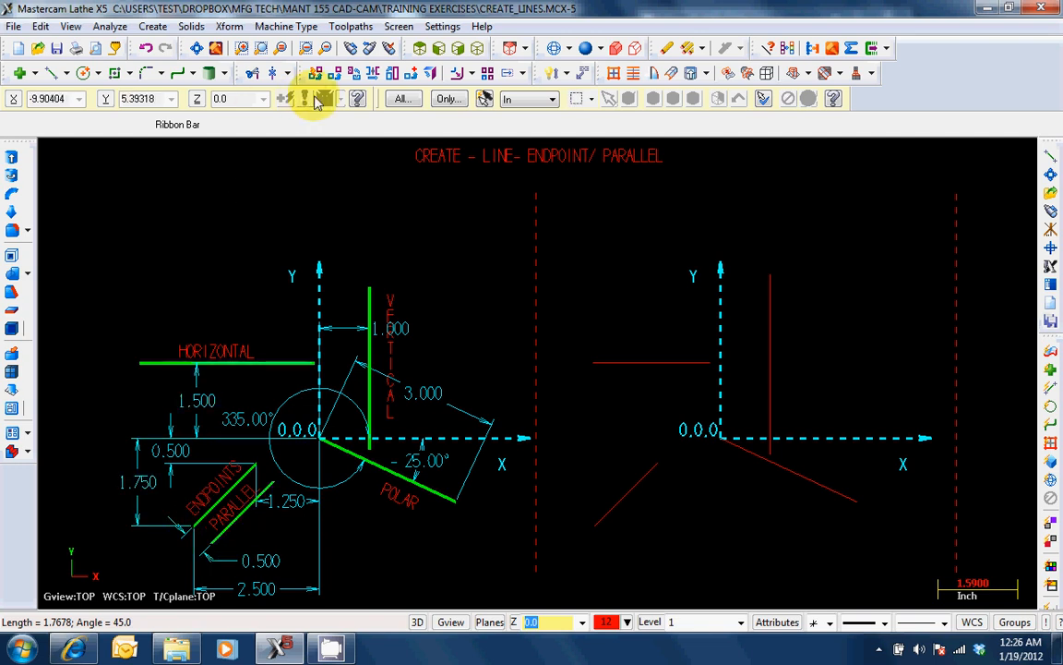
Offset one copy of the diagonal endpoint line by 0.5 toward its lower-right side using Xform Offset.
{"action": "left_click", "coordinate": [472, 74]}
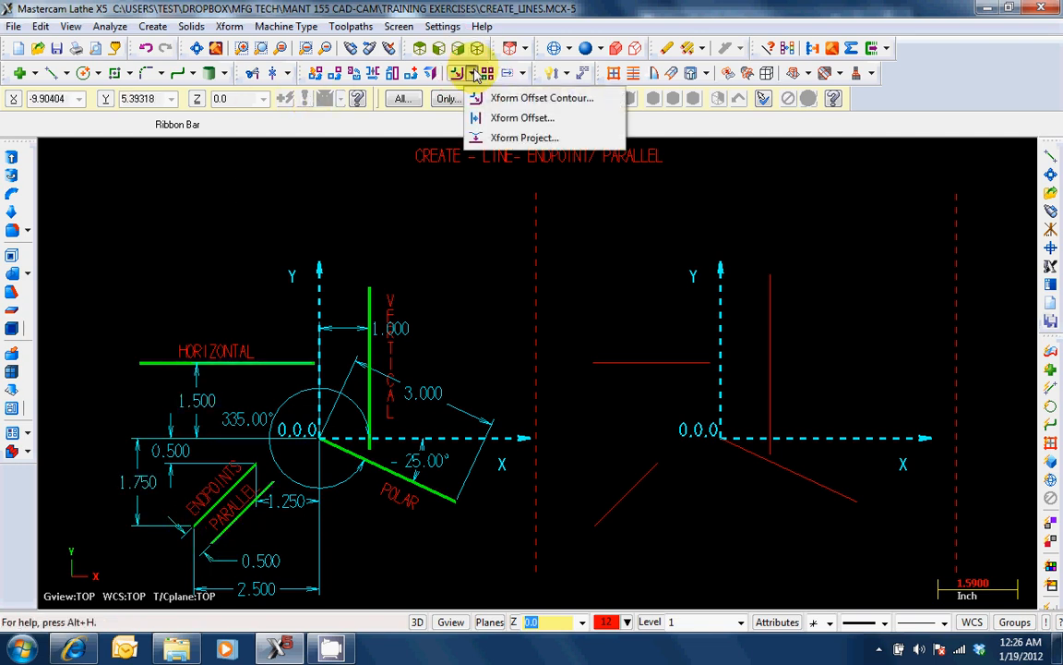
{"action": "left_click", "coordinate": [494, 117]}
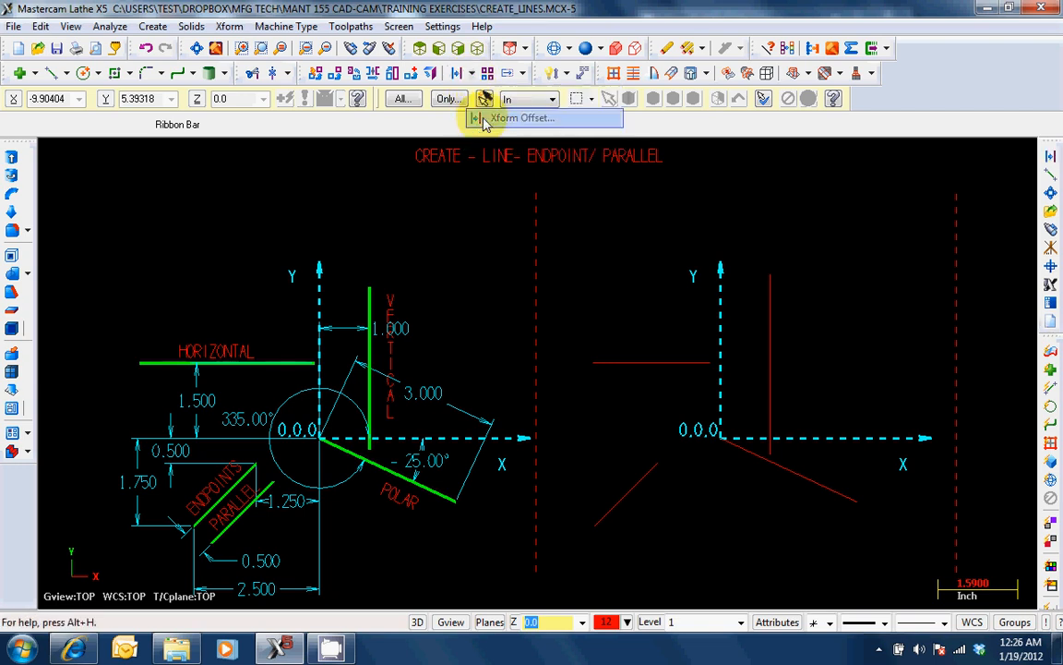
{"action": "left_click", "coordinate": [137, 266]}
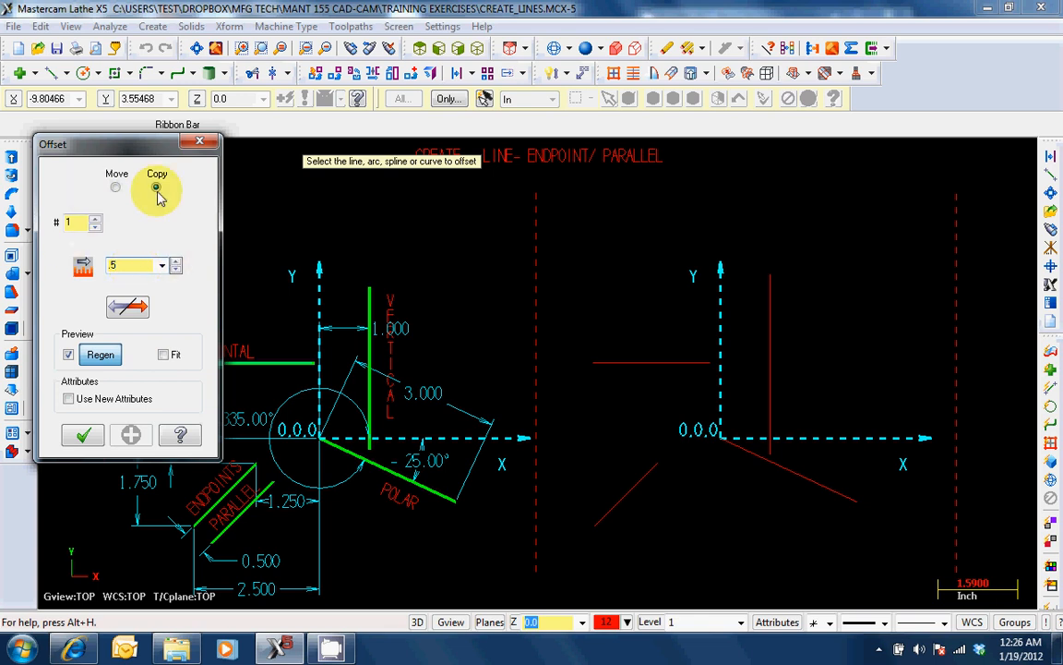
{"action": "left_click", "coordinate": [621, 493]}
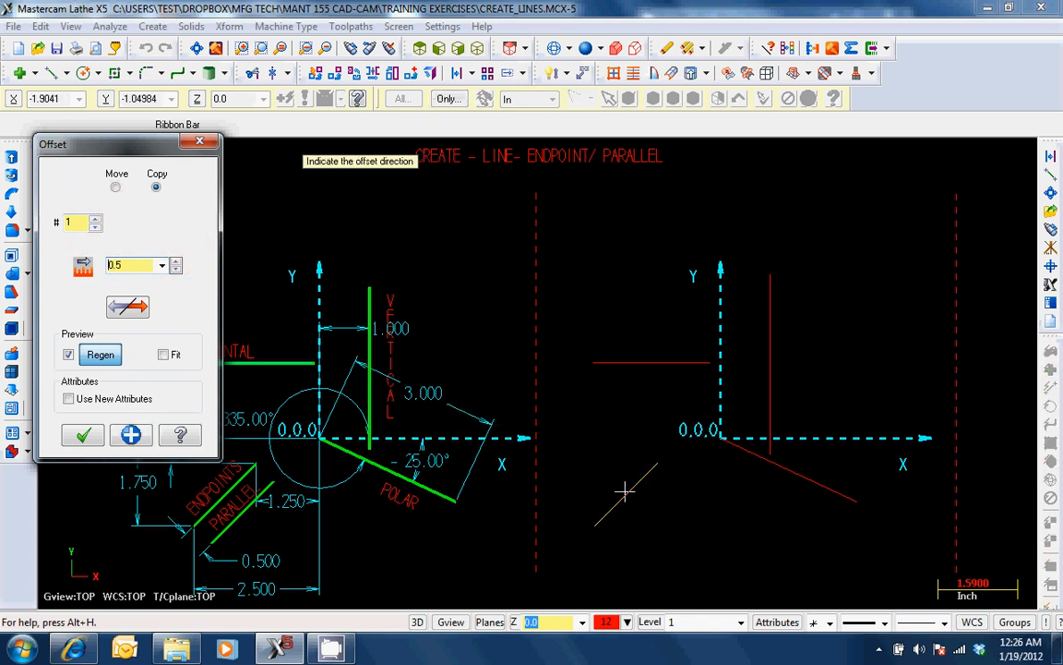
{"action": "left_click", "coordinate": [669, 523]}
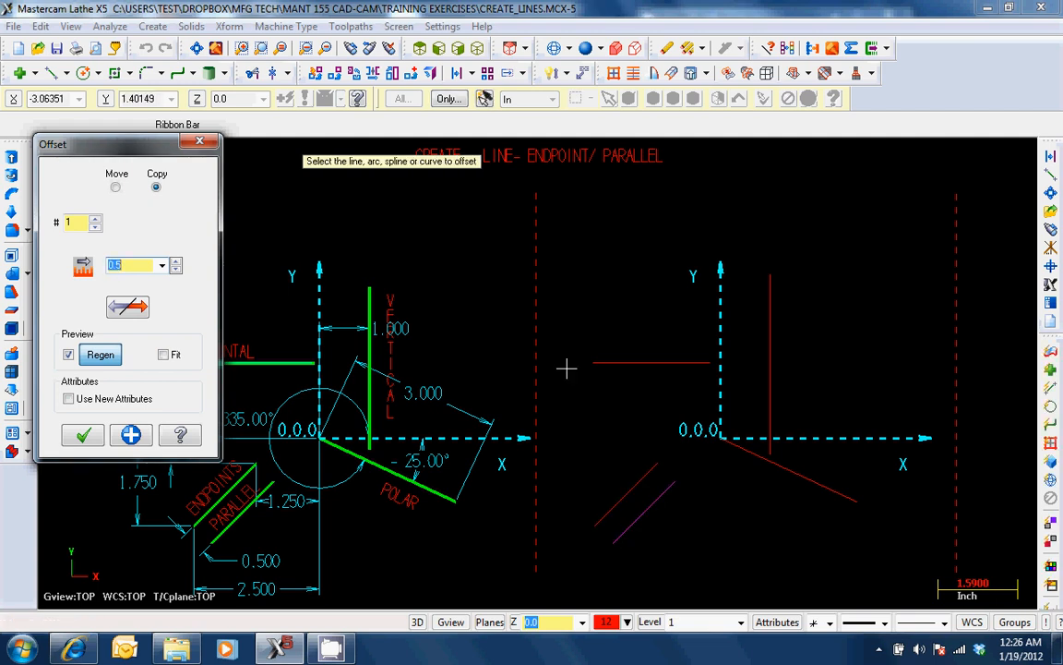
{"action": "left_click", "coordinate": [83, 439]}
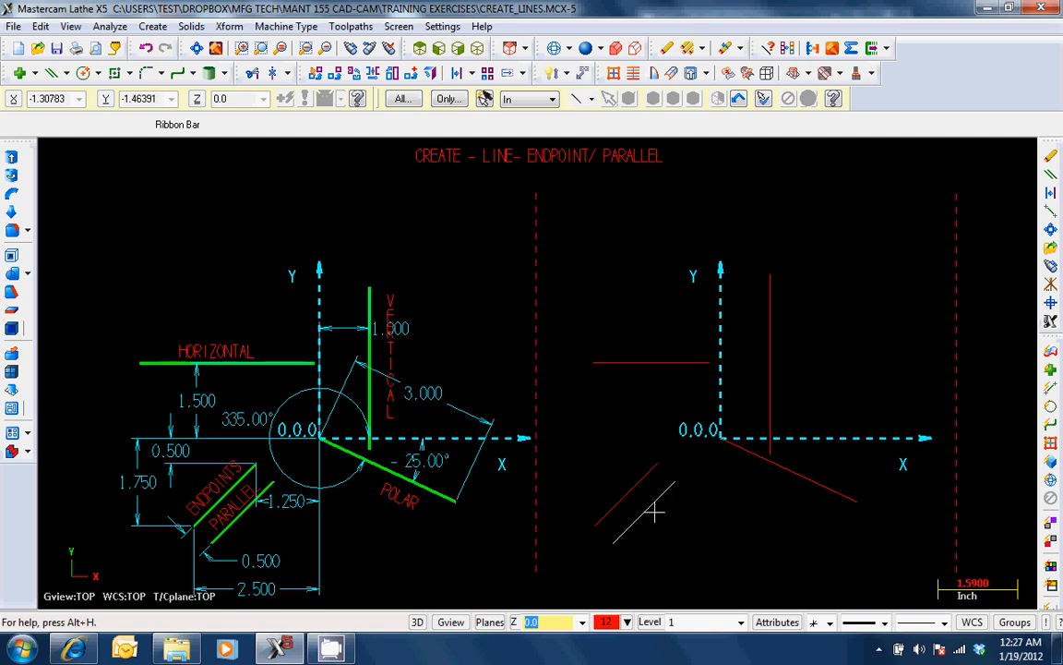
Delete the offset copy of the diagonal endpoint line.
{"action": "left_click", "coordinate": [66, 73]}
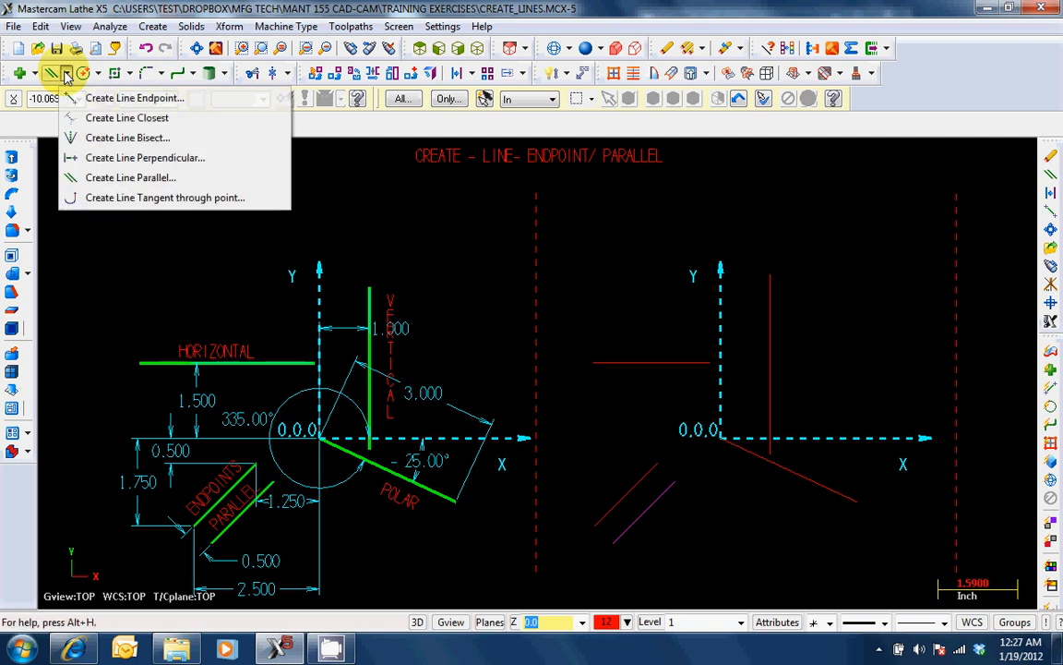
{"action": "left_click", "coordinate": [109, 182]}
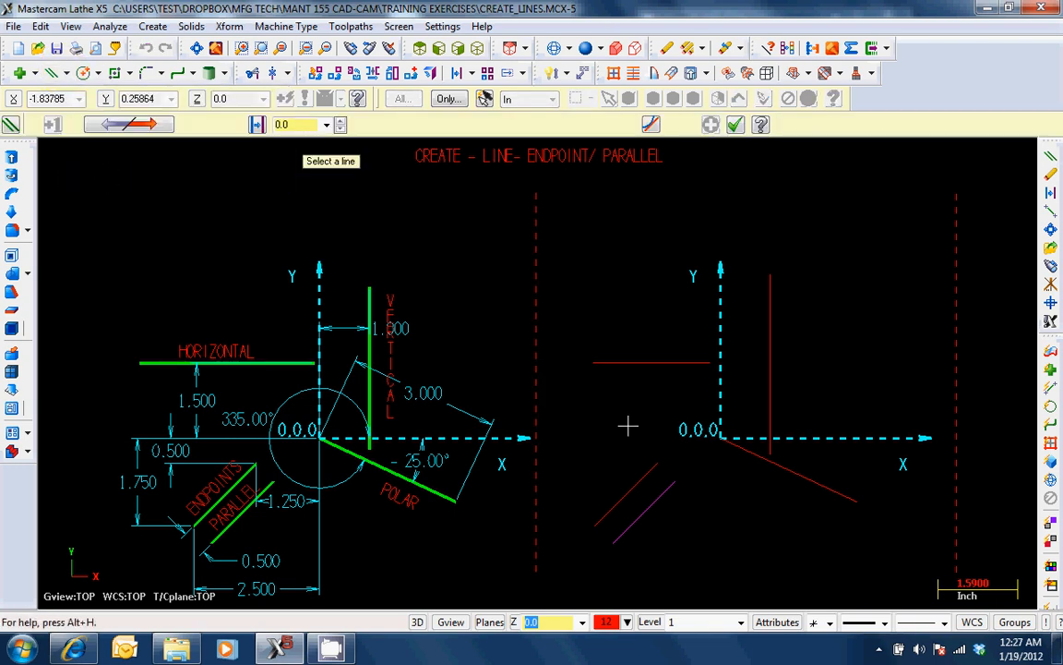
{"action": "key", "text": "Escape"}
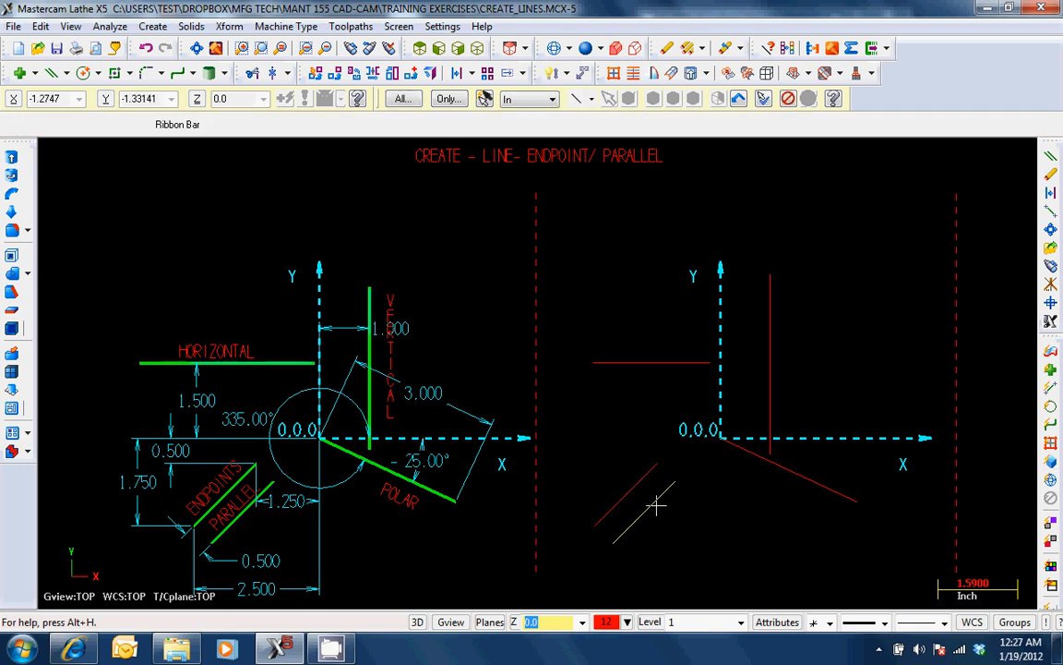
{"action": "key", "text": "Delete"}
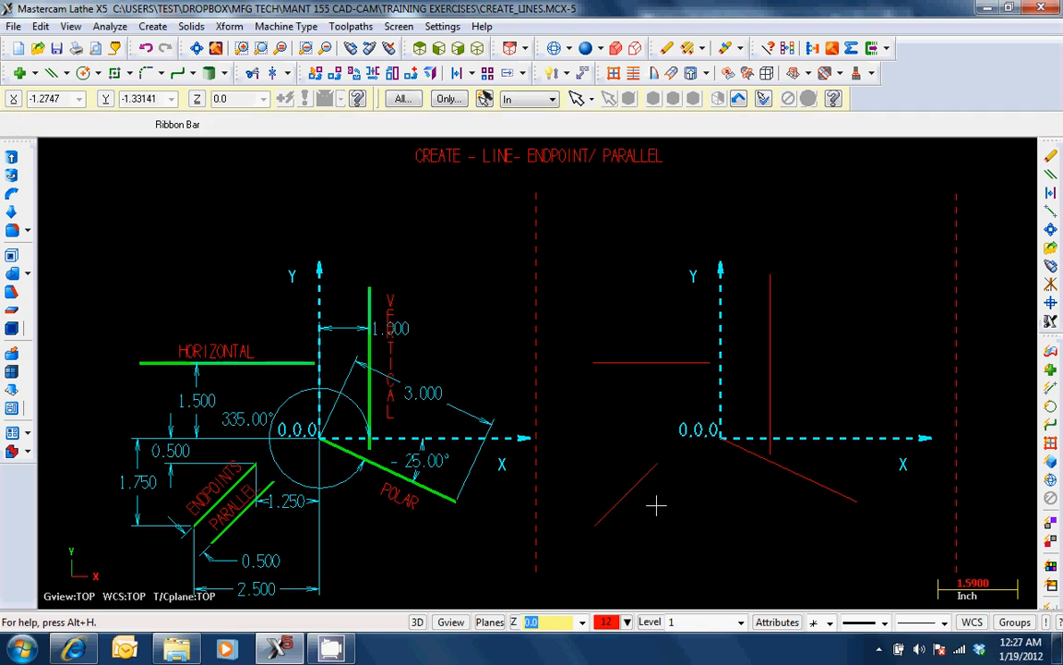
Create a line parallel to the diagonal endpoint line at a distance of 0.5 on its lower-right side.
{"action": "left_click", "coordinate": [66, 74]}
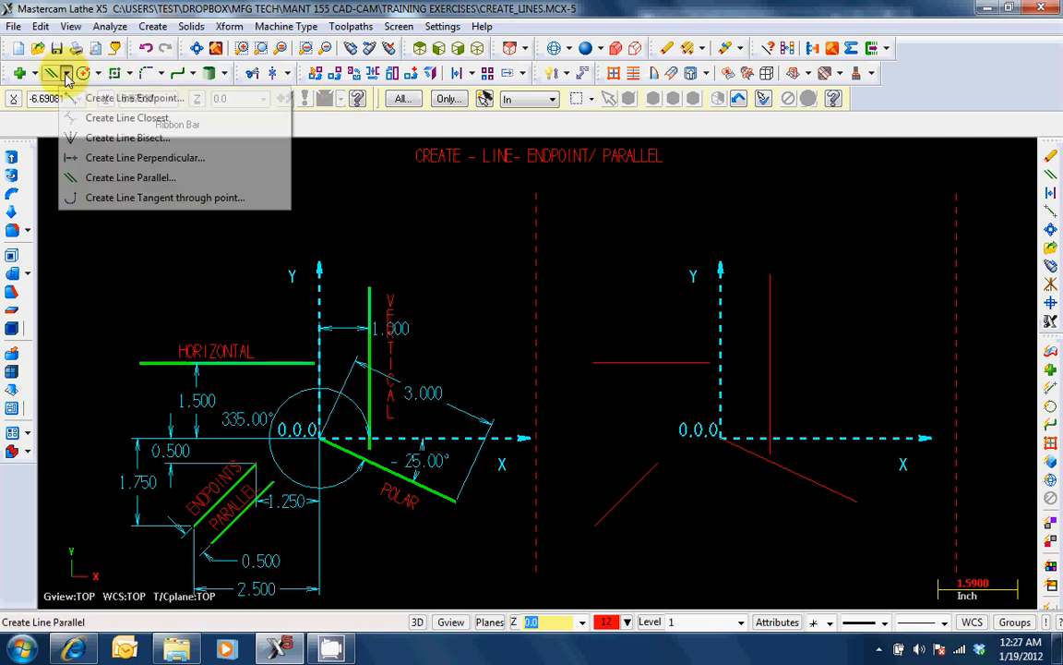
{"action": "left_click", "coordinate": [117, 179]}
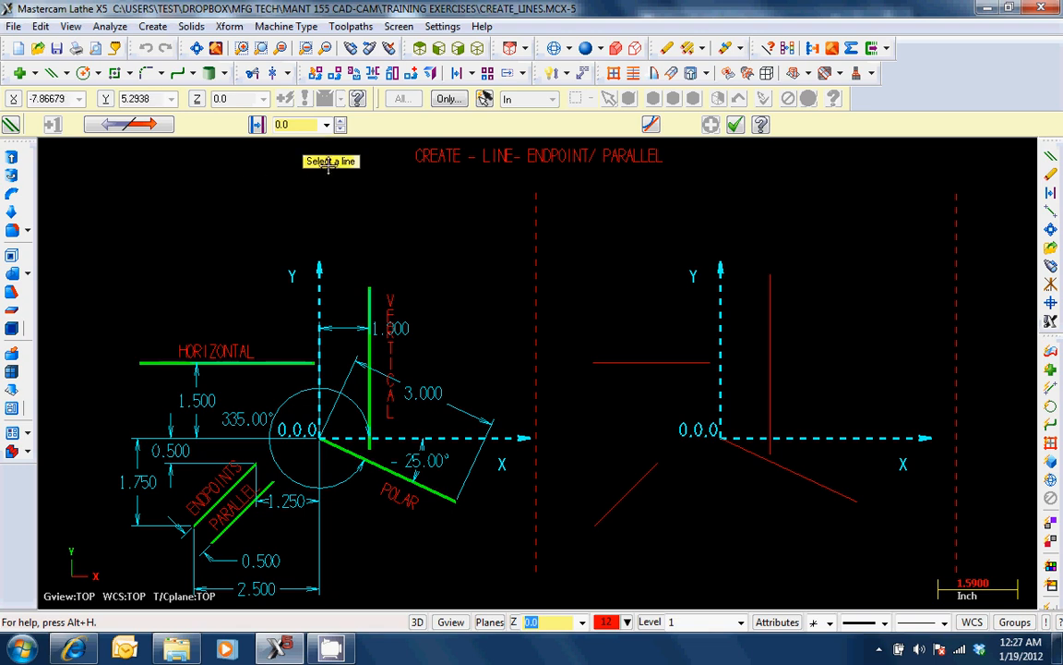
{"action": "left_click", "coordinate": [627, 484]}
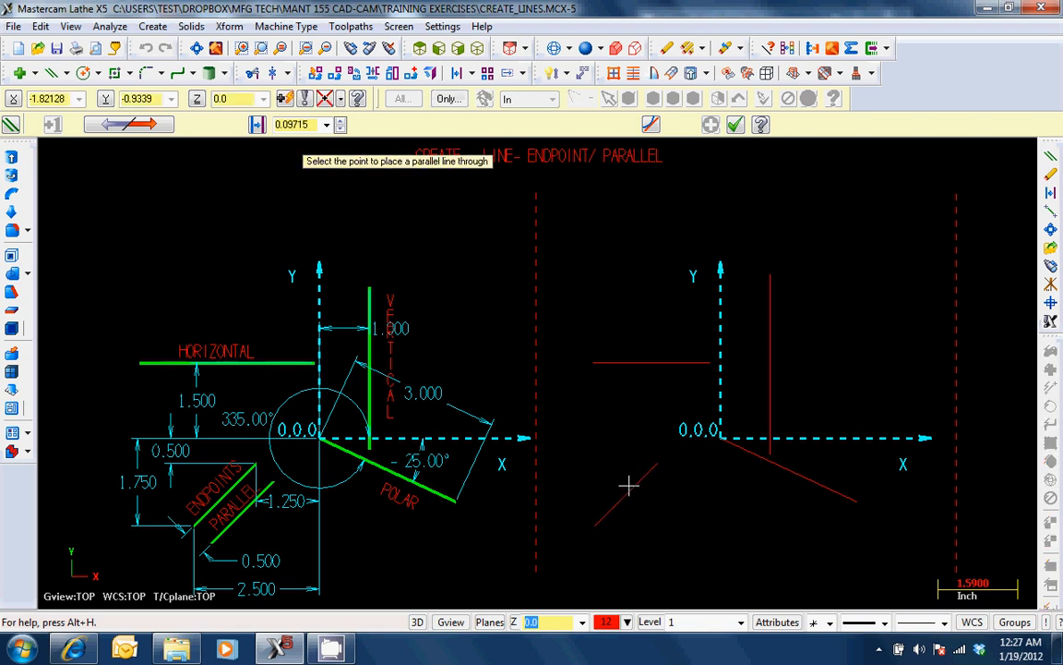
{"action": "left_click", "coordinate": [304, 123]}
{"action": "key", "text": "BackSpace"}
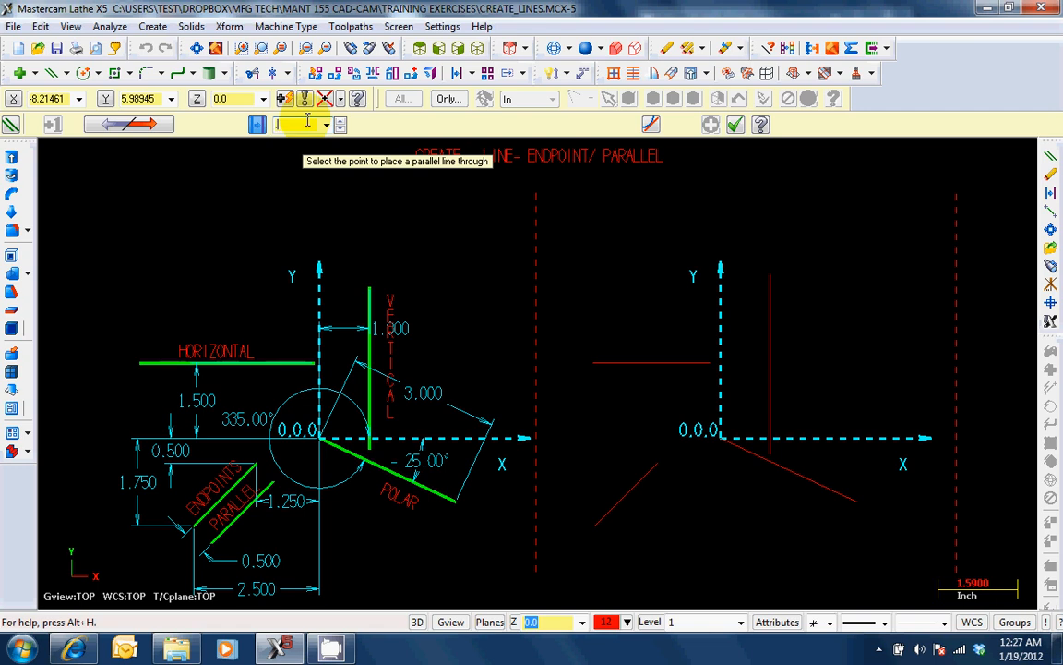
{"action": "type", "text": ".5"}
{"action": "key", "text": "Return"}
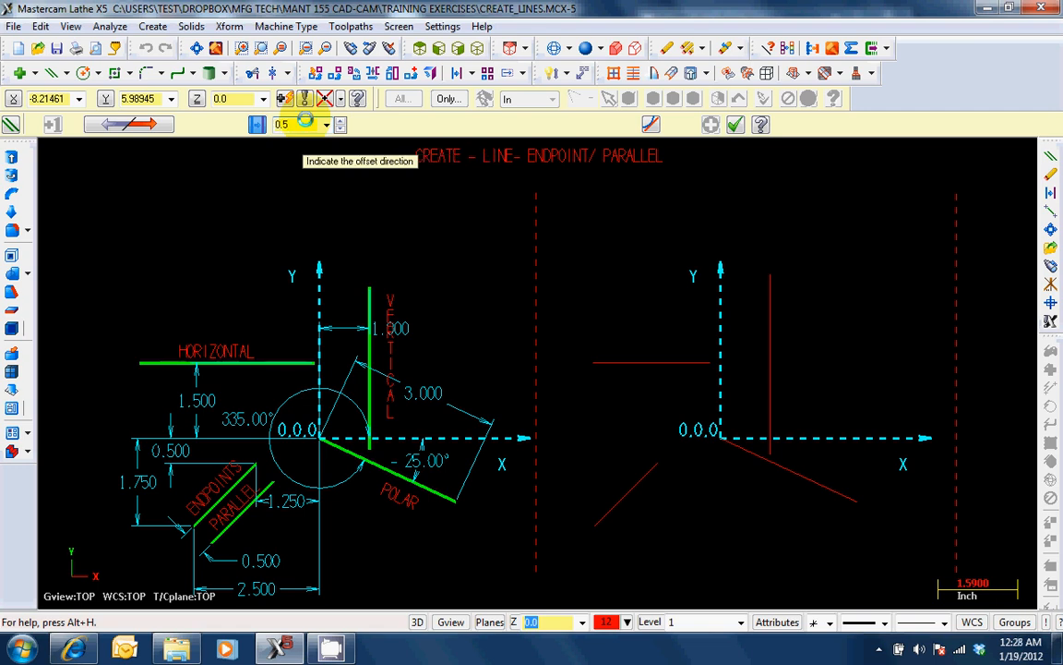
{"action": "left_click", "coordinate": [685, 536]}
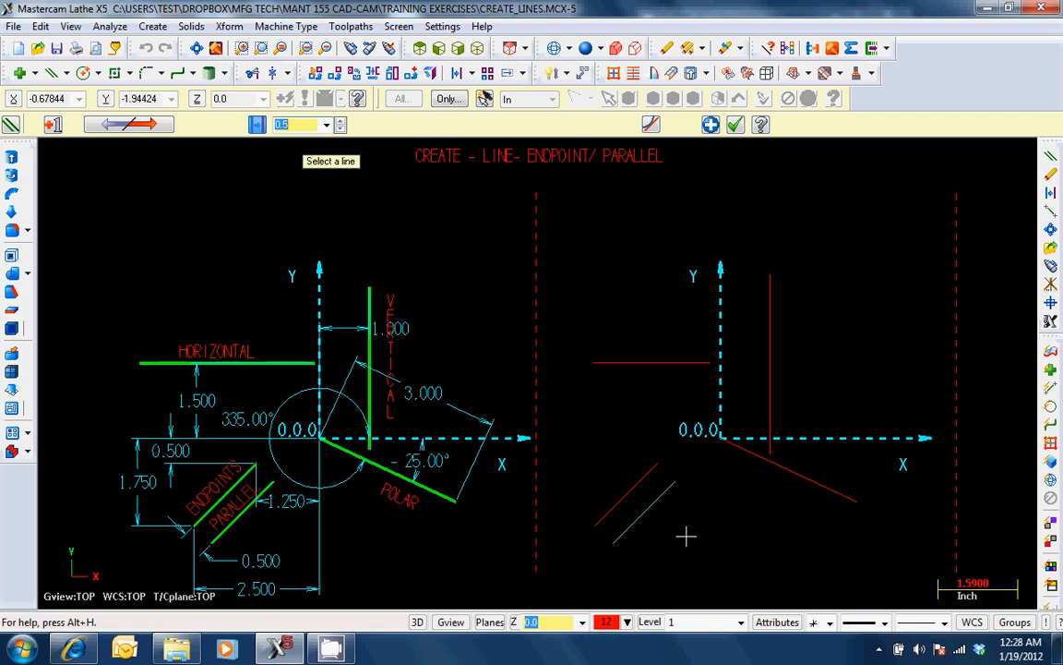
{"action": "left_click", "coordinate": [712, 126]}
{"action": "left_click", "coordinate": [736, 125]}
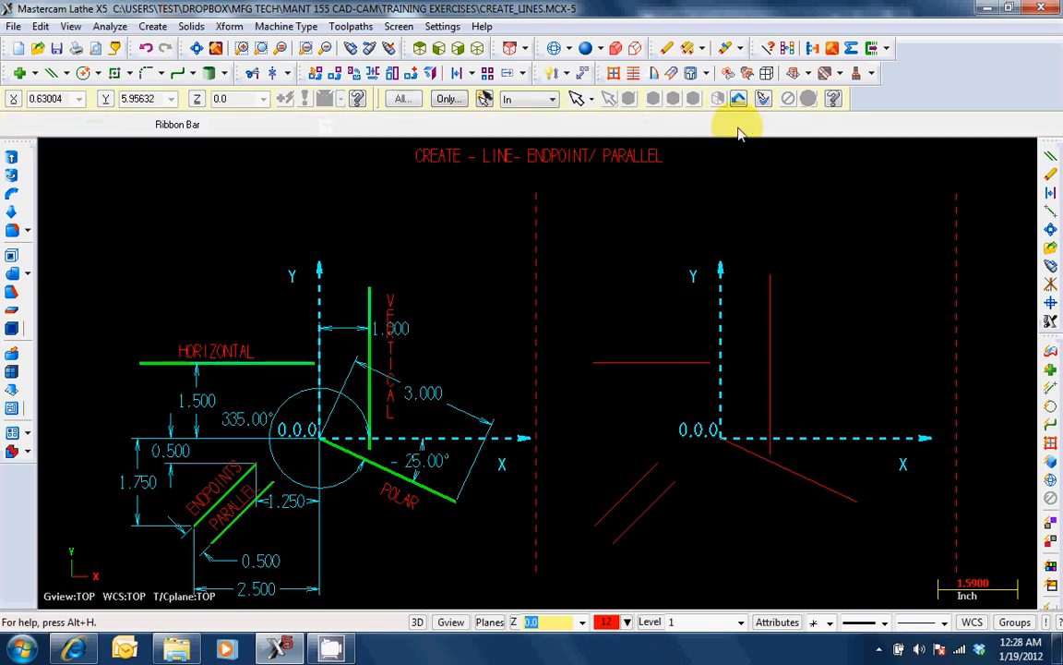